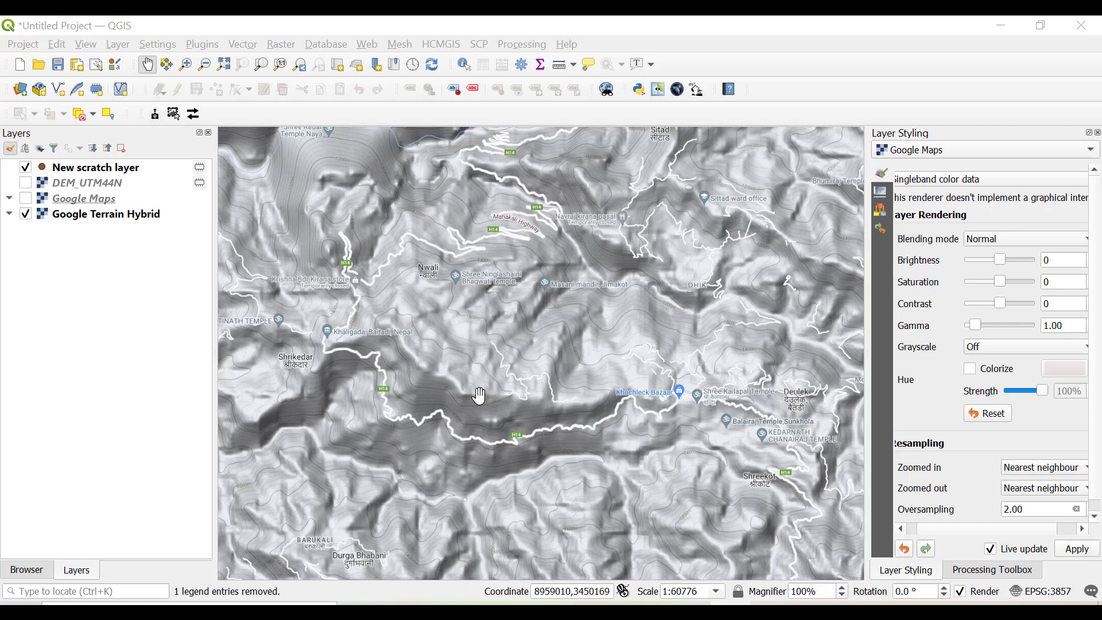
Switch the side panel to the Processing Toolbox and select New scratch layer.
click(1097, 133)
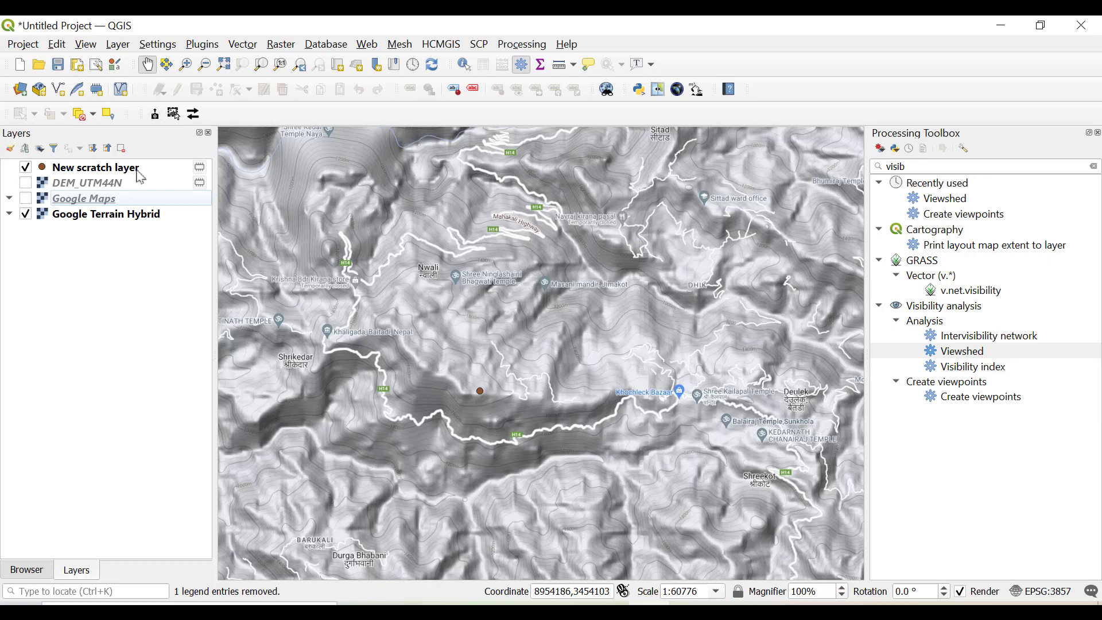
click(107, 174)
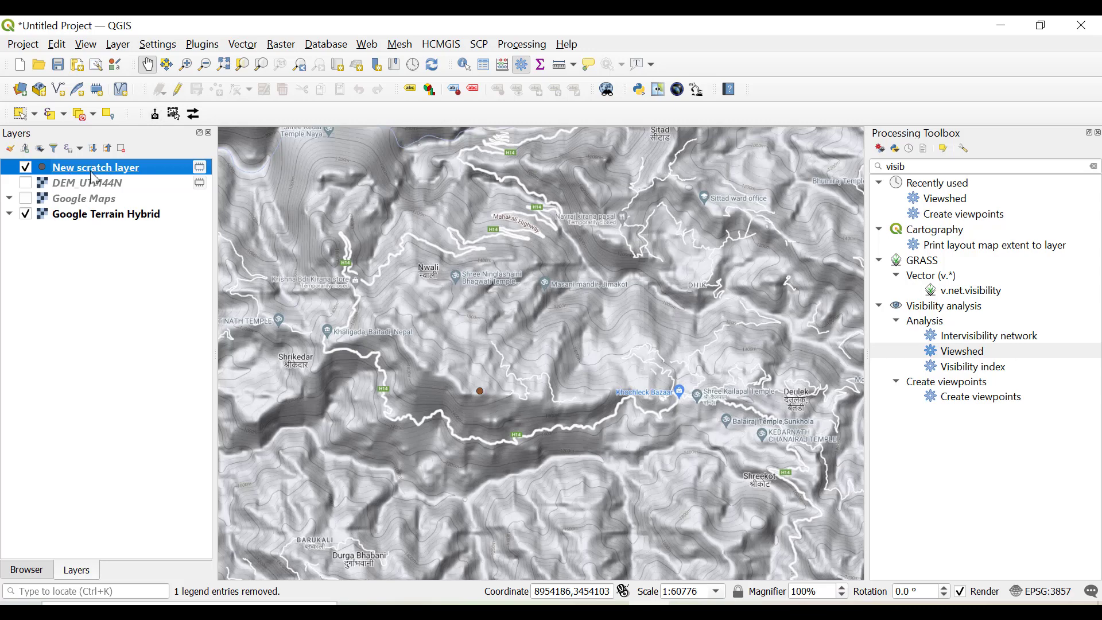
Start editing the scratch layer and add observer points below Shrikedar, near Shree Kedar Temple, east and northeast.
click(178, 91)
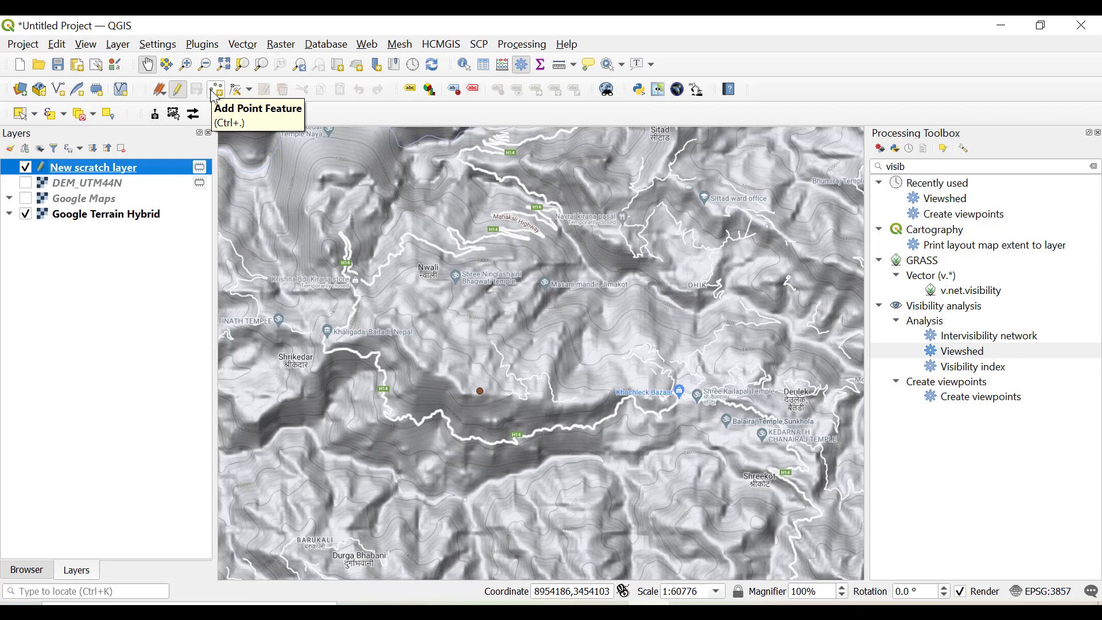
click(215, 90)
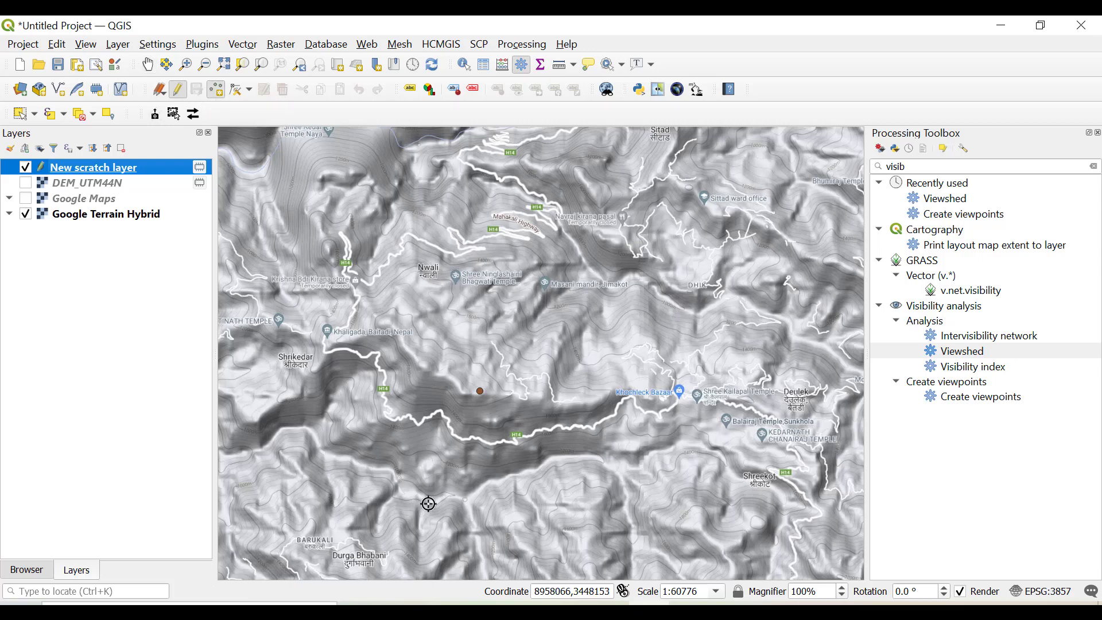
drag(405, 512, 567, 447)
click(416, 358)
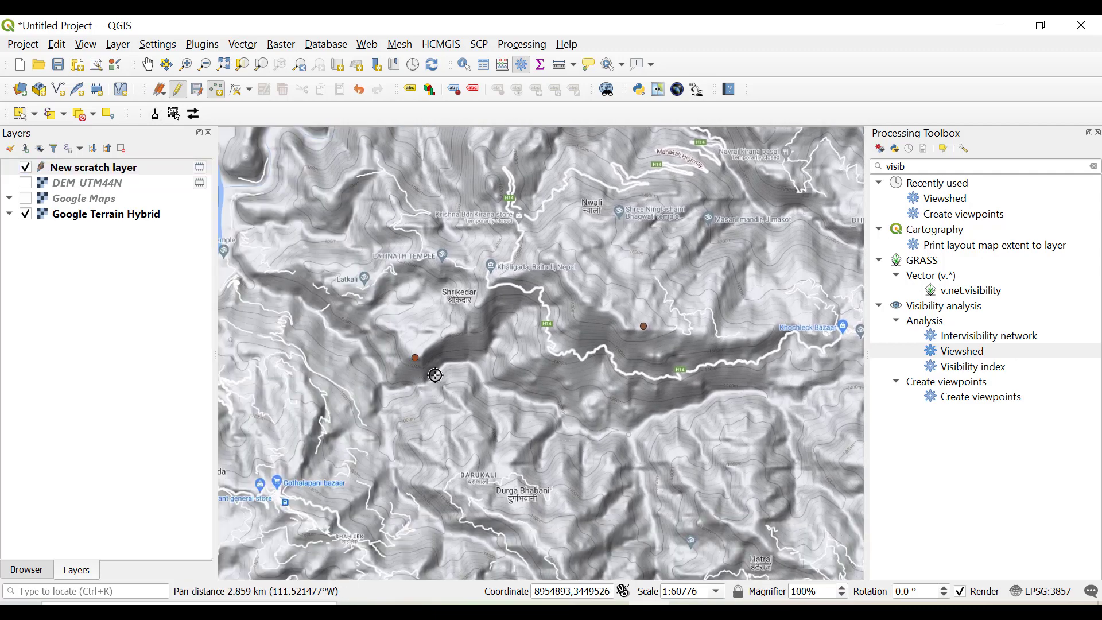
drag(636, 367, 482, 489)
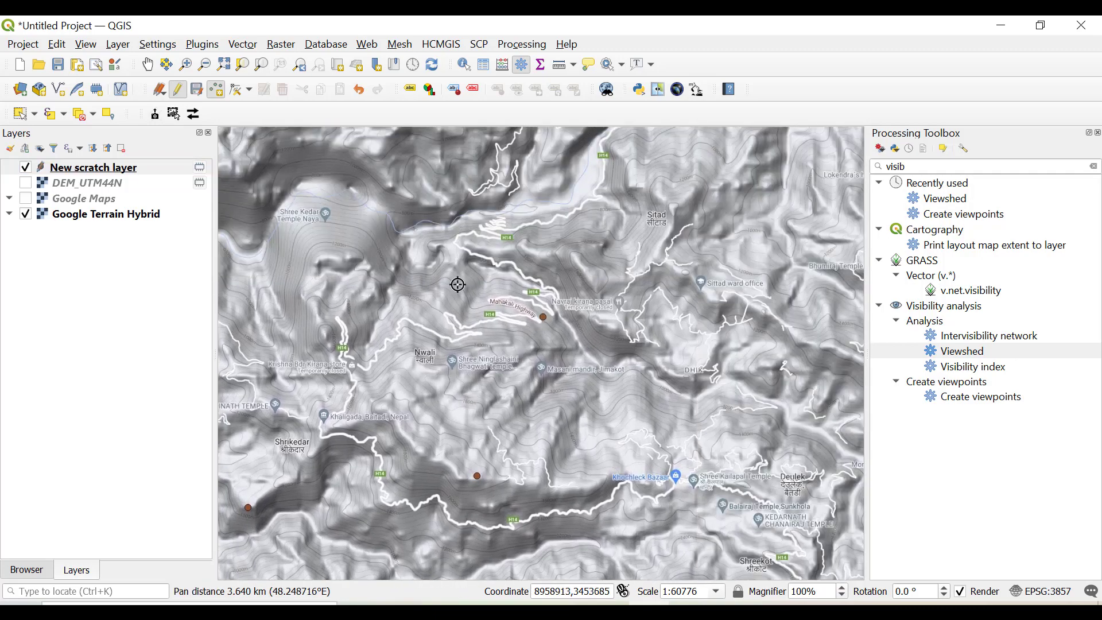
click(405, 199)
click(794, 413)
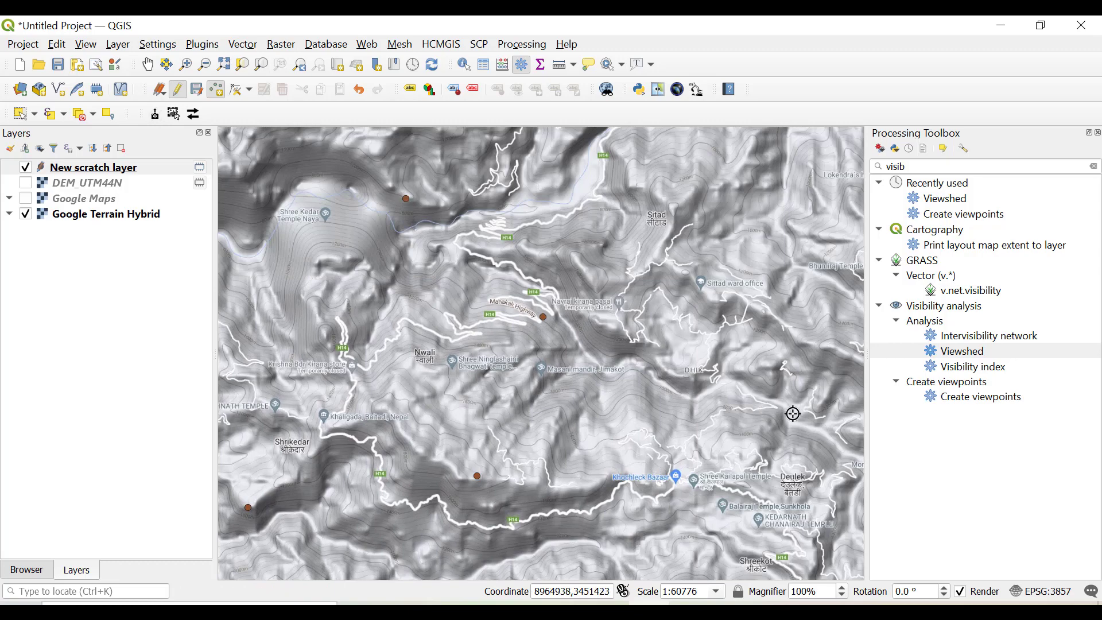
click(799, 236)
Add more observer points at Shreekot, the southern hills, Barukali, the western edge and below Shree Kedar Temple.
drag(763, 488, 757, 360)
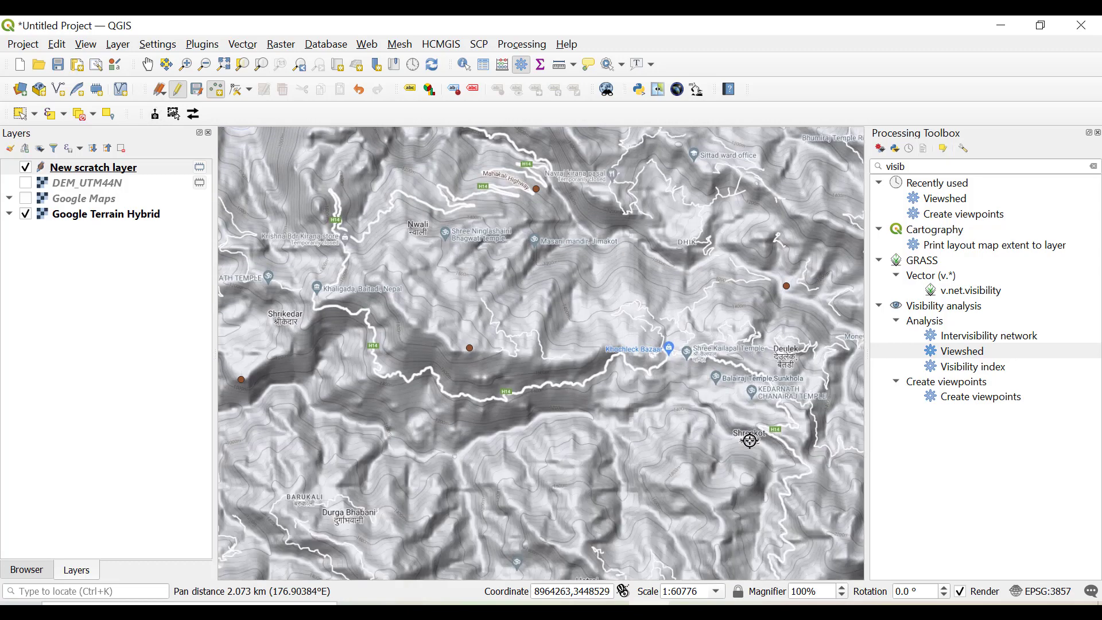
click(746, 442)
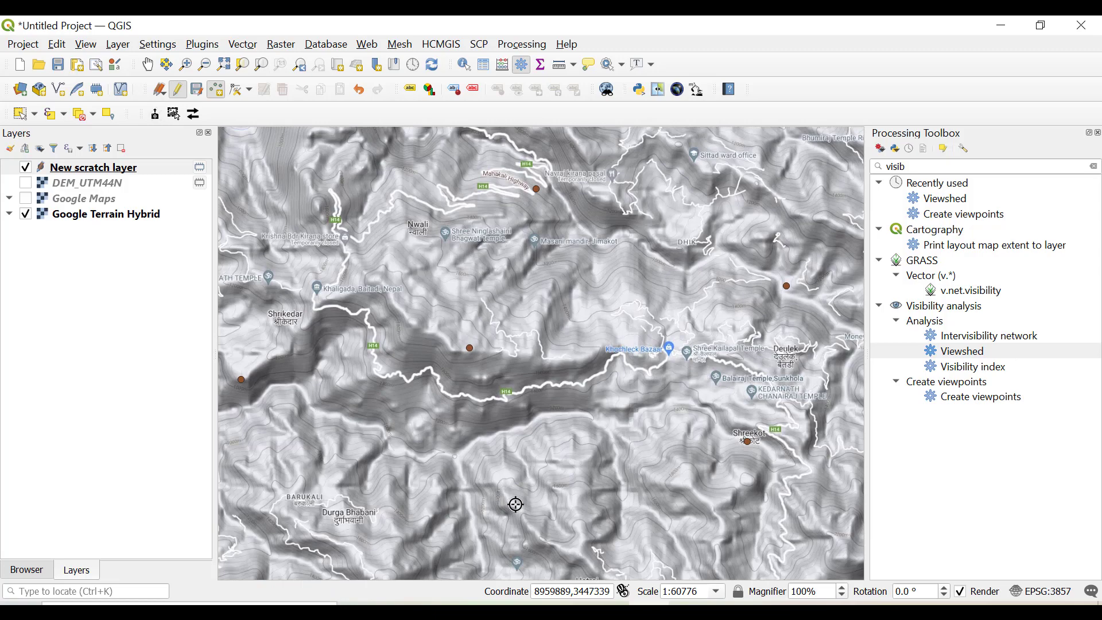
click(516, 505)
click(337, 479)
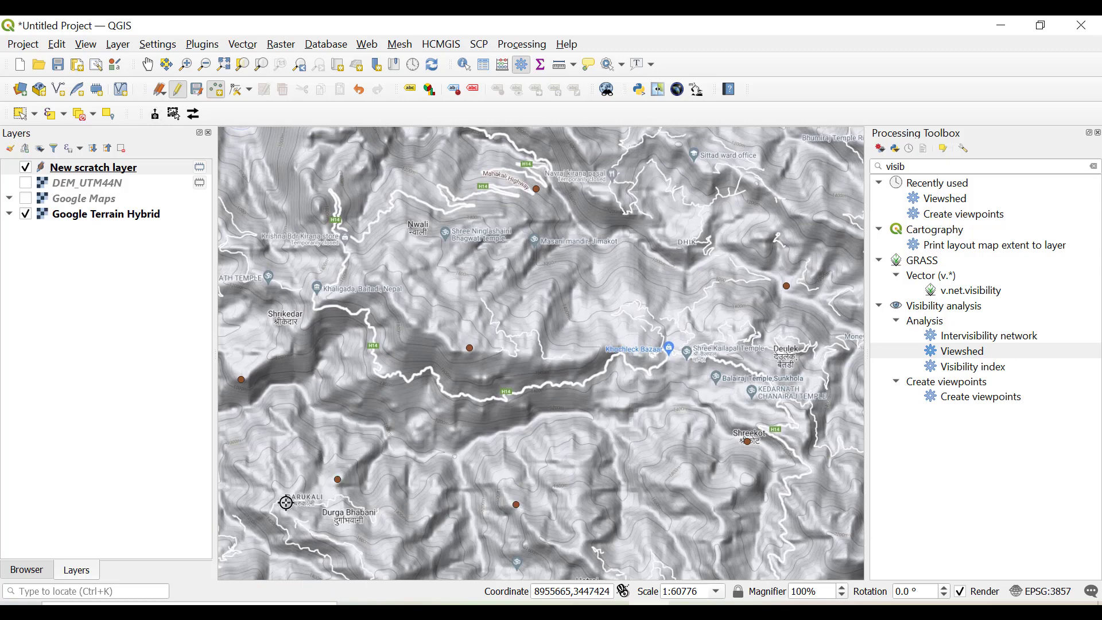
click(241, 497)
drag(552, 399, 586, 486)
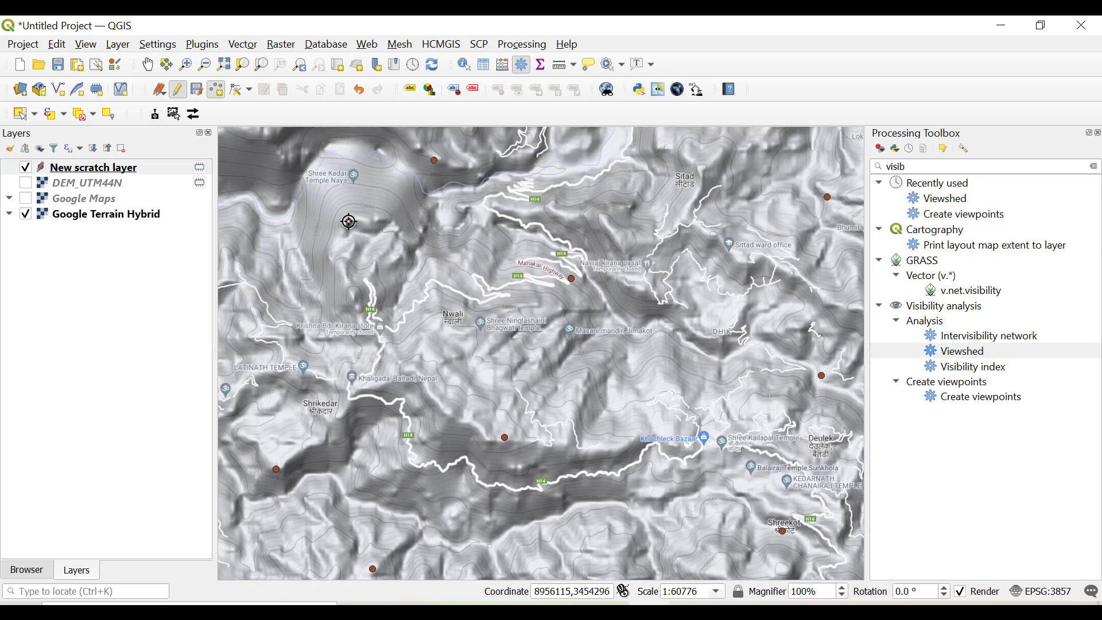
click(348, 222)
Check the attribute table shows 11 points, then save the scratch layer edits and stop editing.
click(122, 168)
right_click(120, 168)
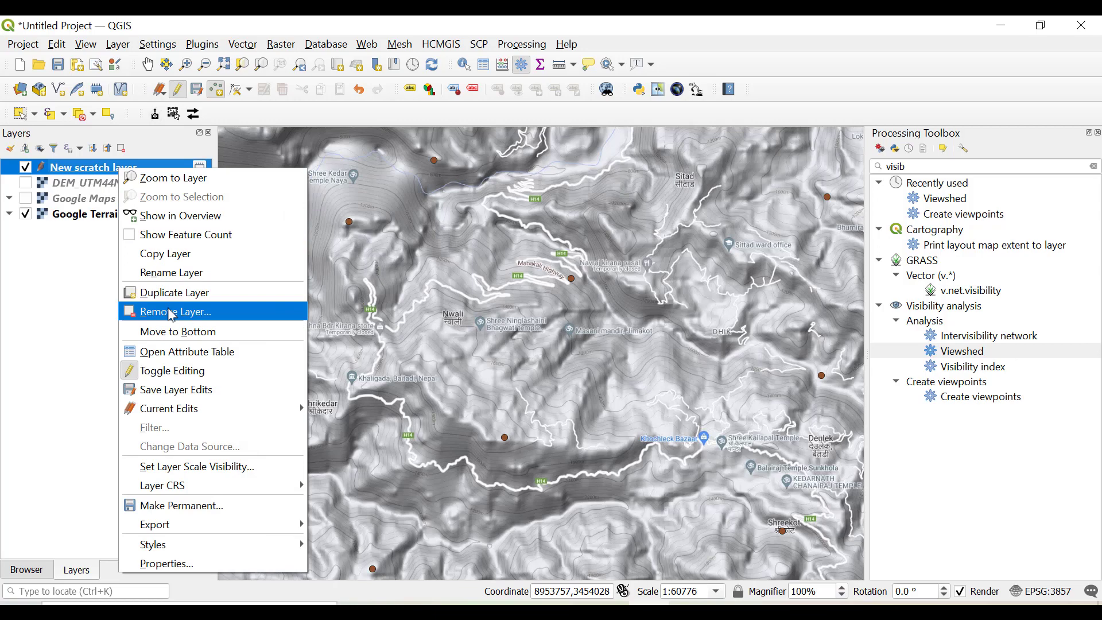
click(173, 352)
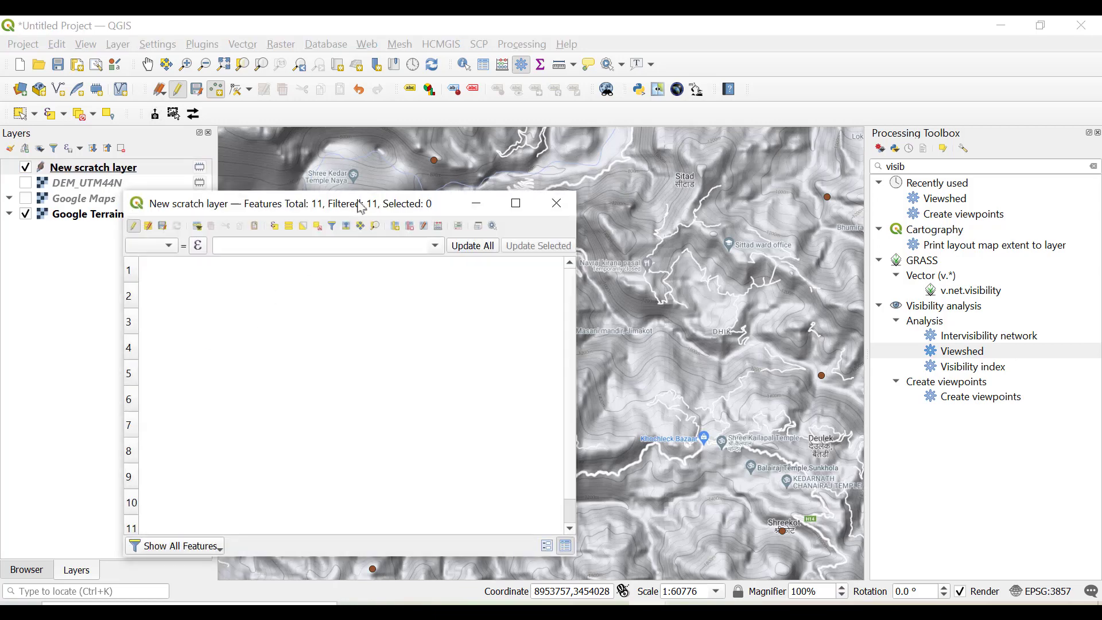
click(563, 211)
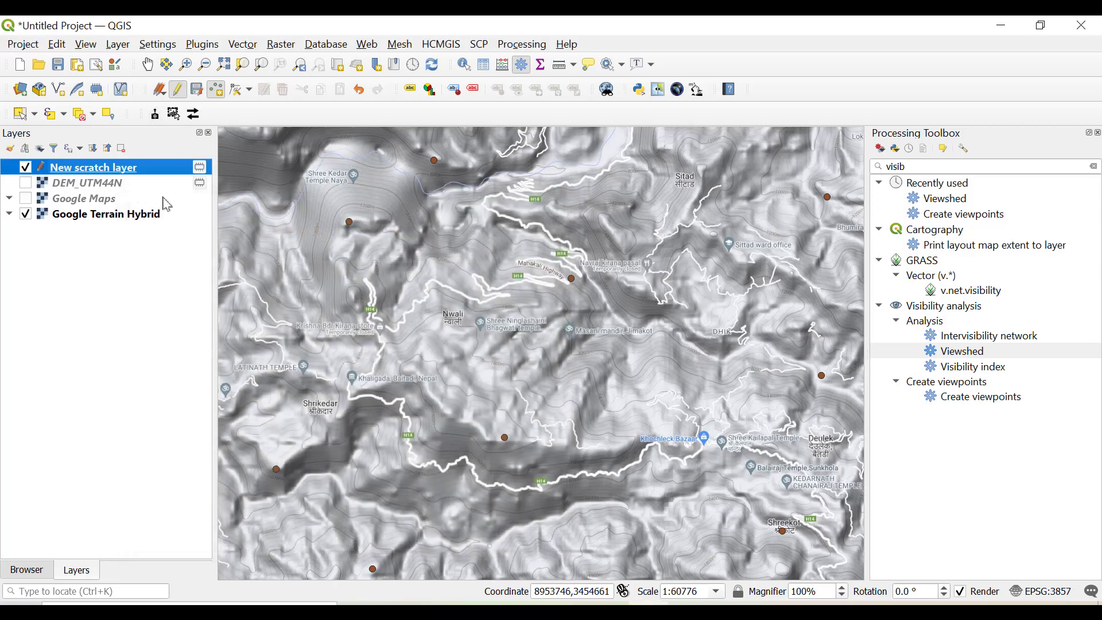
click(201, 94)
click(185, 93)
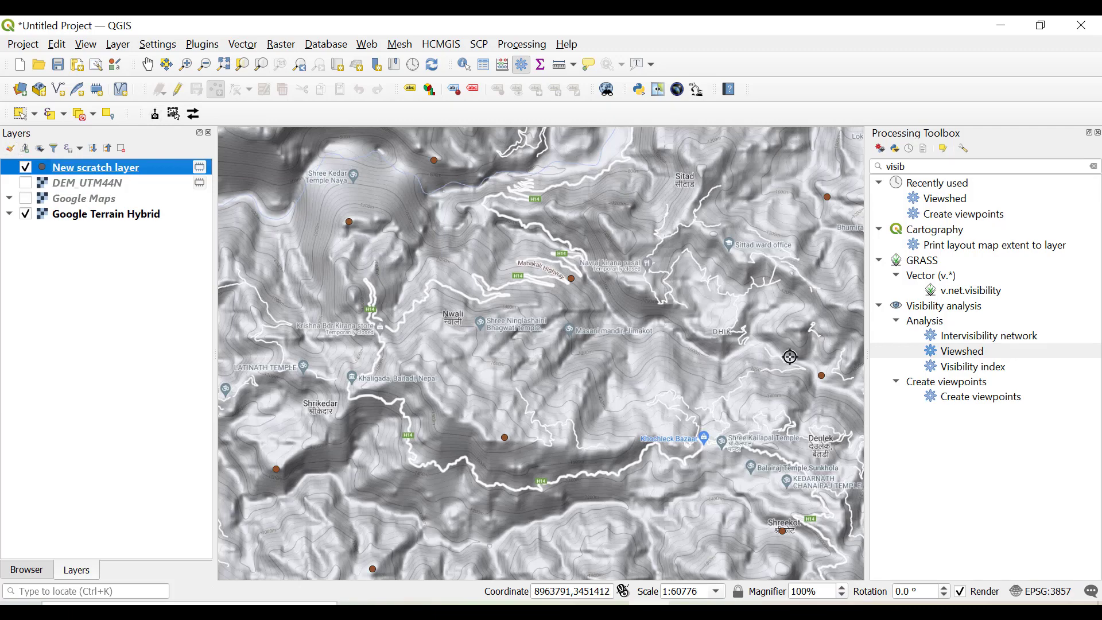
Change the scratch layer's Simple Marker shape to a triangle.
click(11, 149)
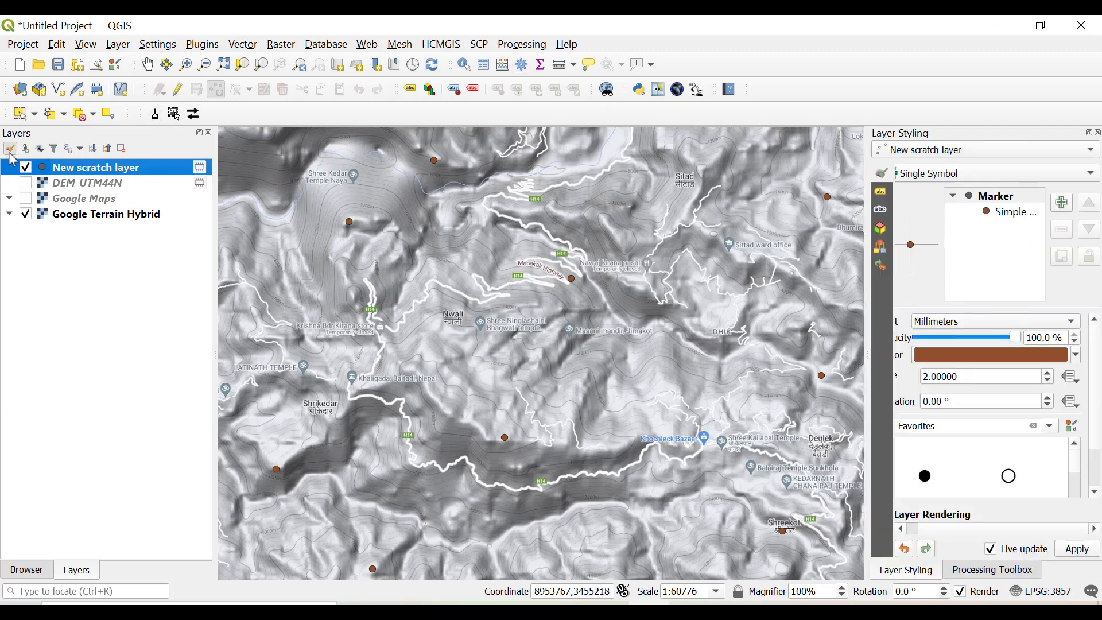
click(928, 152)
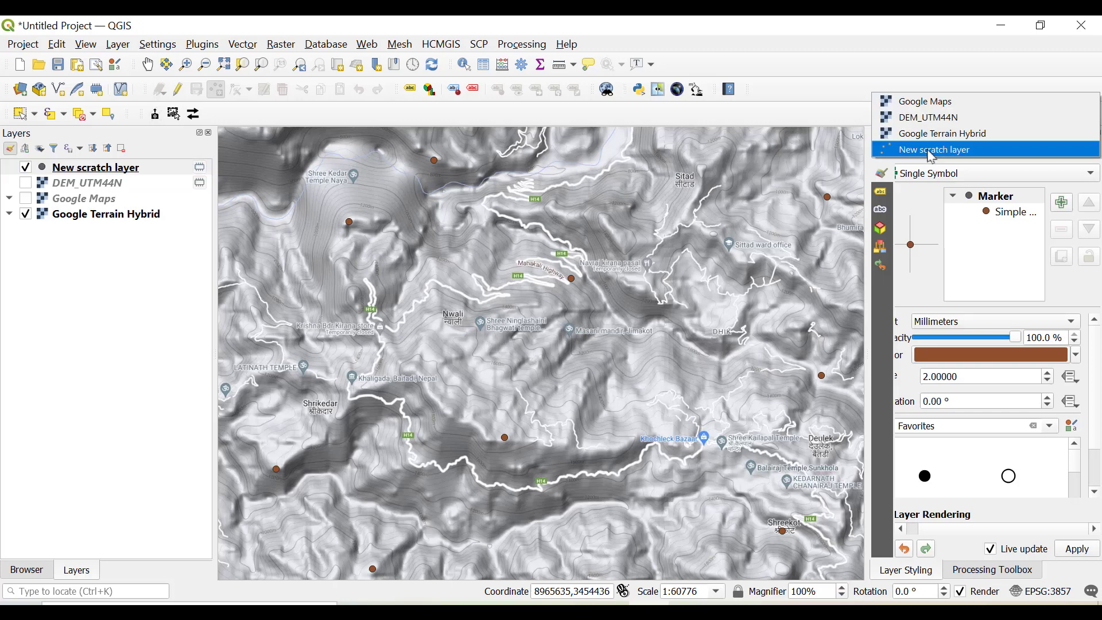
click(930, 151)
click(1005, 213)
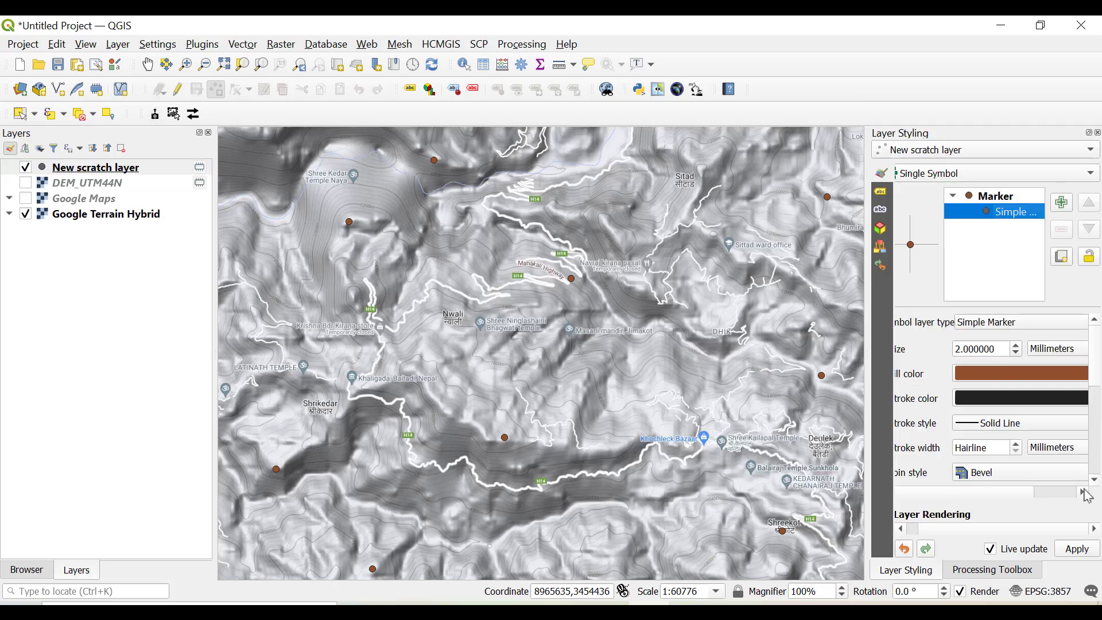
drag(1096, 367, 1101, 445)
click(1069, 406)
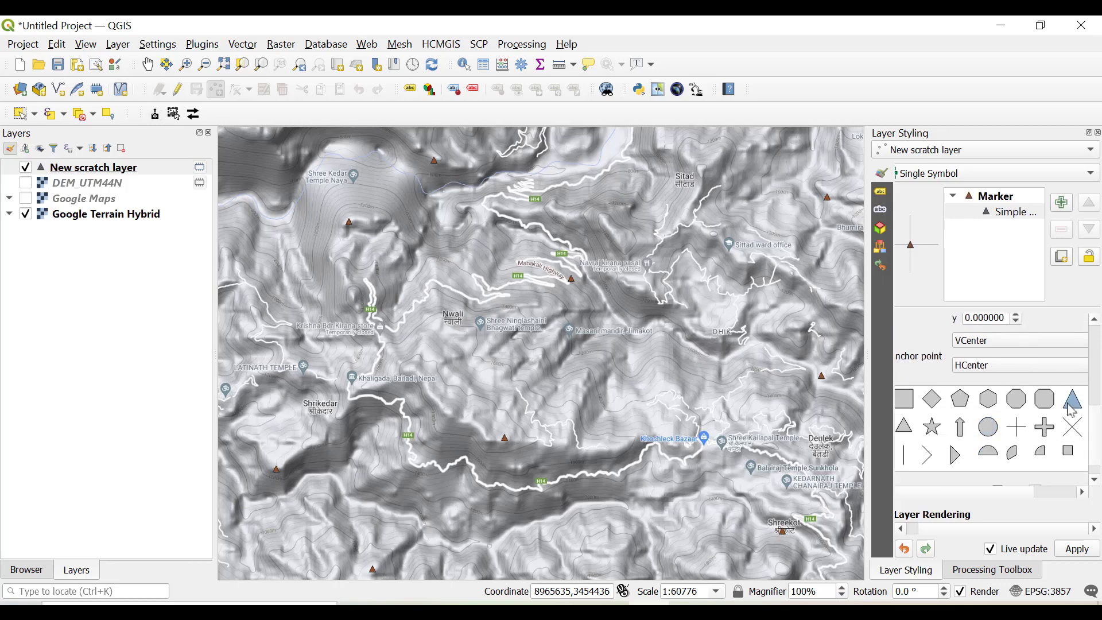
Set the marker fill colour to bright red.
click(1005, 213)
drag(1098, 421, 1095, 350)
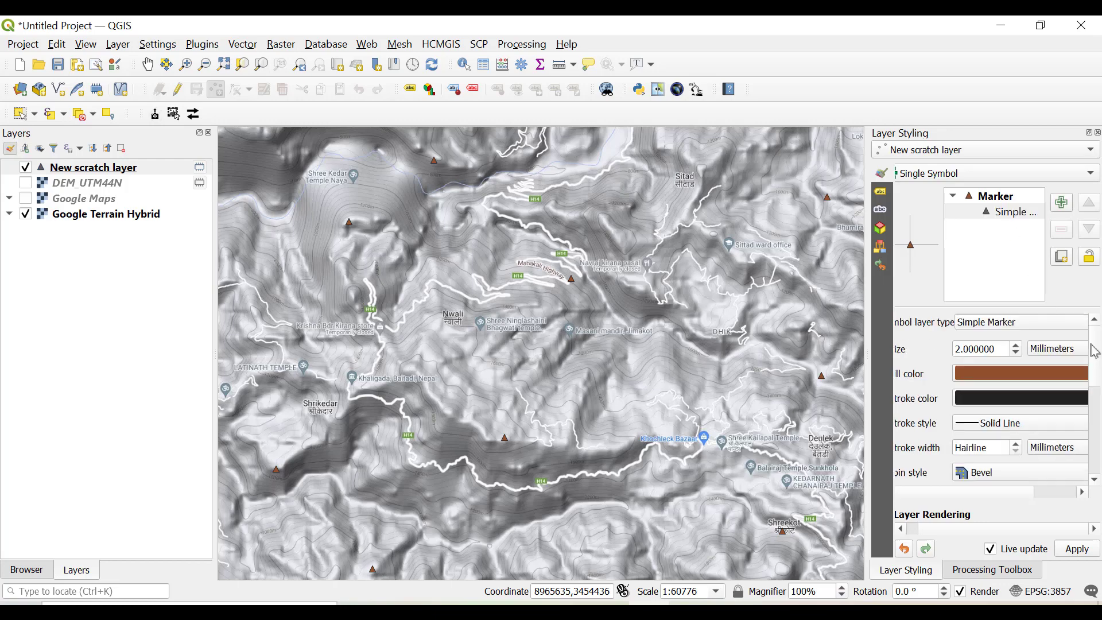
click(1083, 379)
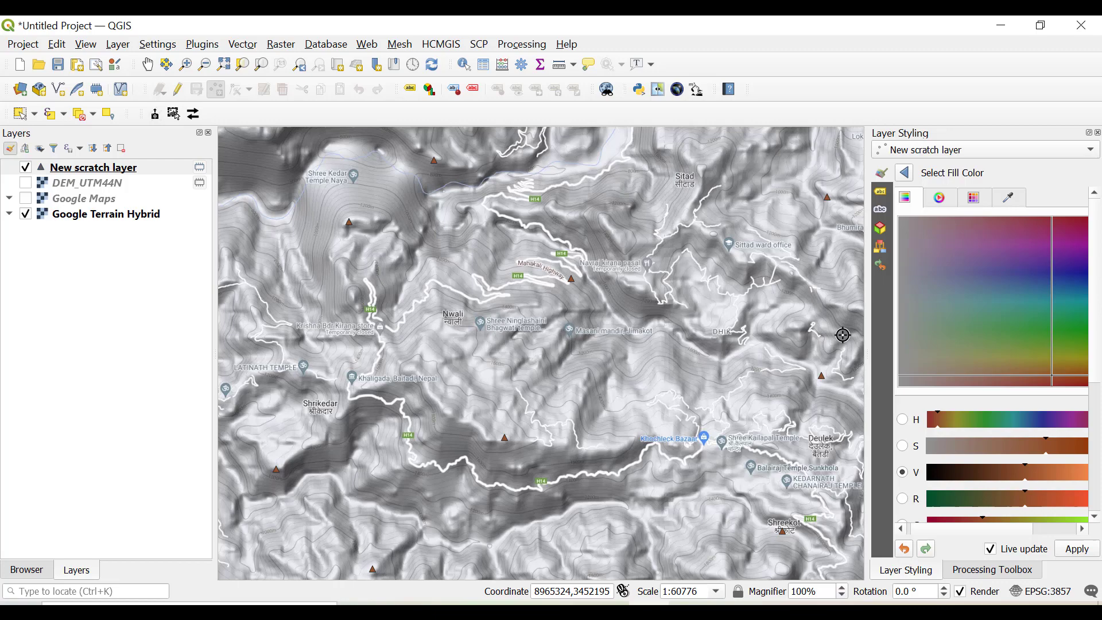
drag(867, 335, 733, 322)
click(811, 197)
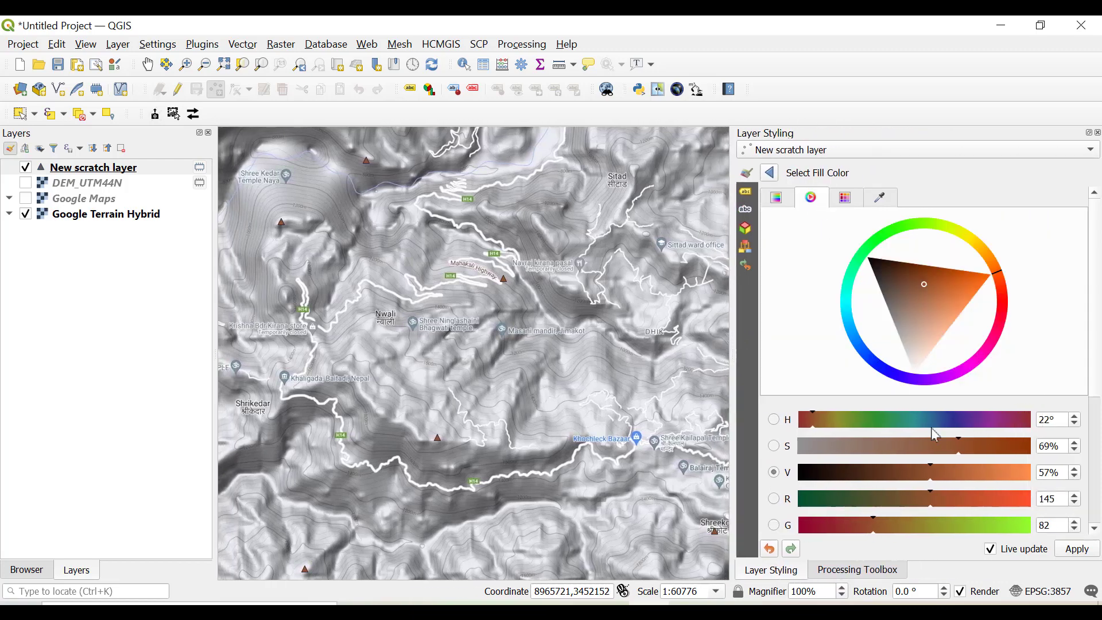
mouse_move(1098, 369)
mouse_down()
mouse_move(1097, 452)
mouse_move(1090, 383)
mouse_up()
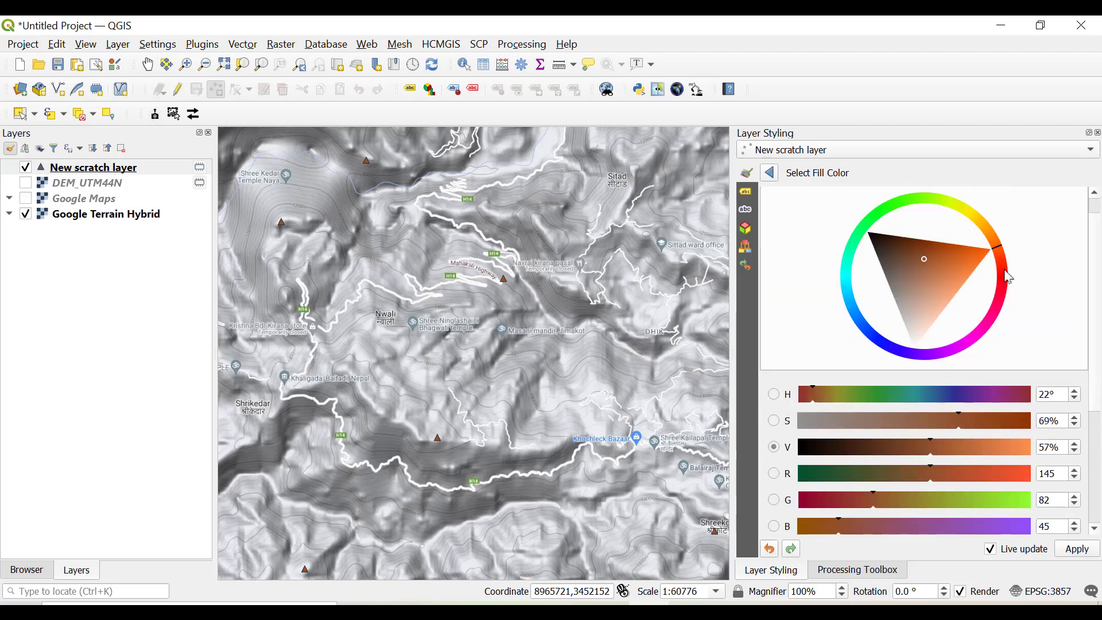
drag(1010, 277, 999, 275)
drag(935, 264, 979, 283)
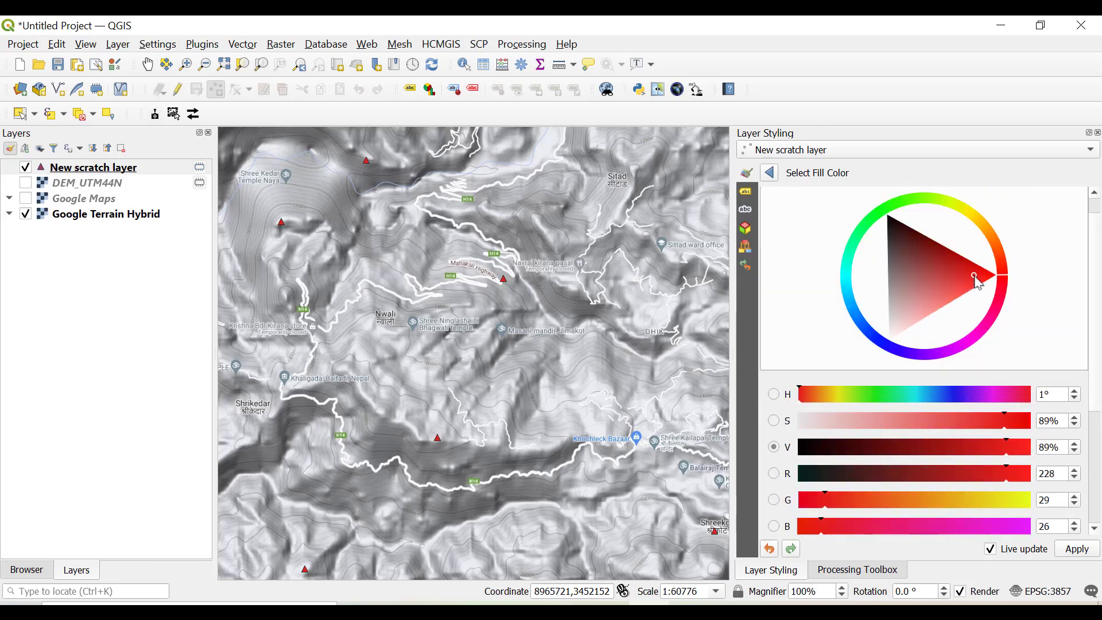
click(770, 173)
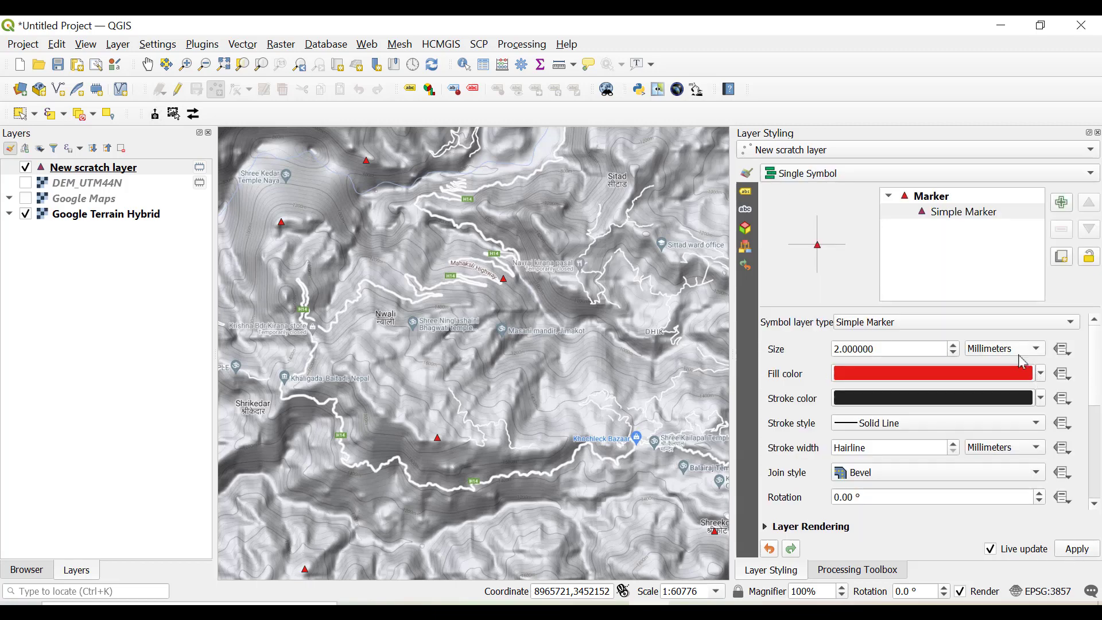
Increase the marker size to 3.4 mm and zoom out to show all triangles.
click(954, 346)
click(954, 346)
click(954, 347)
click(955, 350)
click(954, 350)
click(955, 350)
click(955, 350)
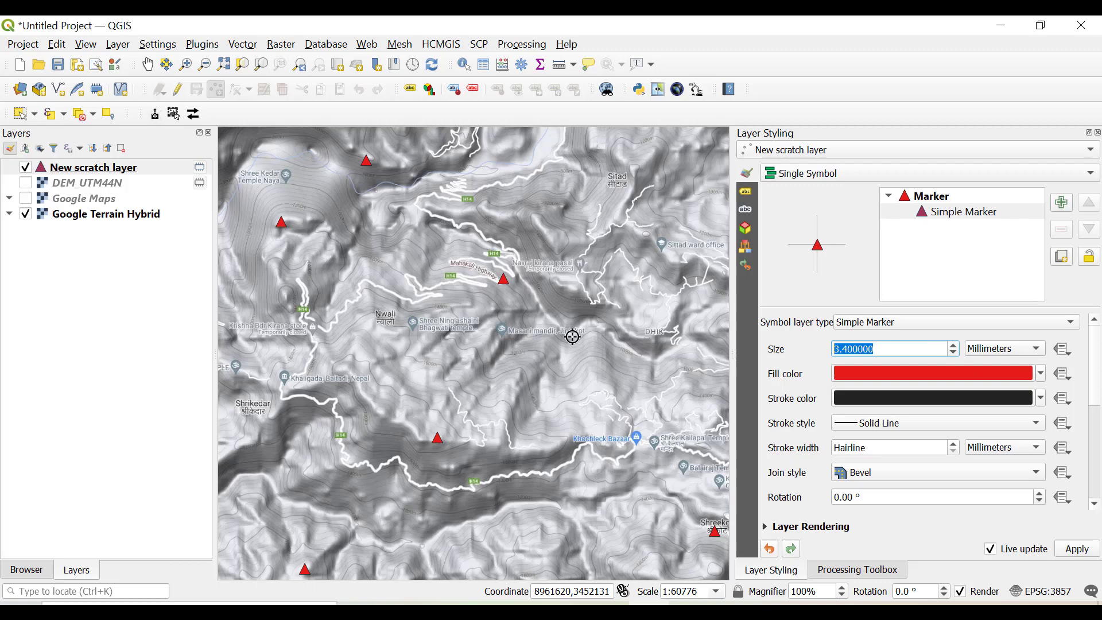
scroll(365, 362, down, 1)
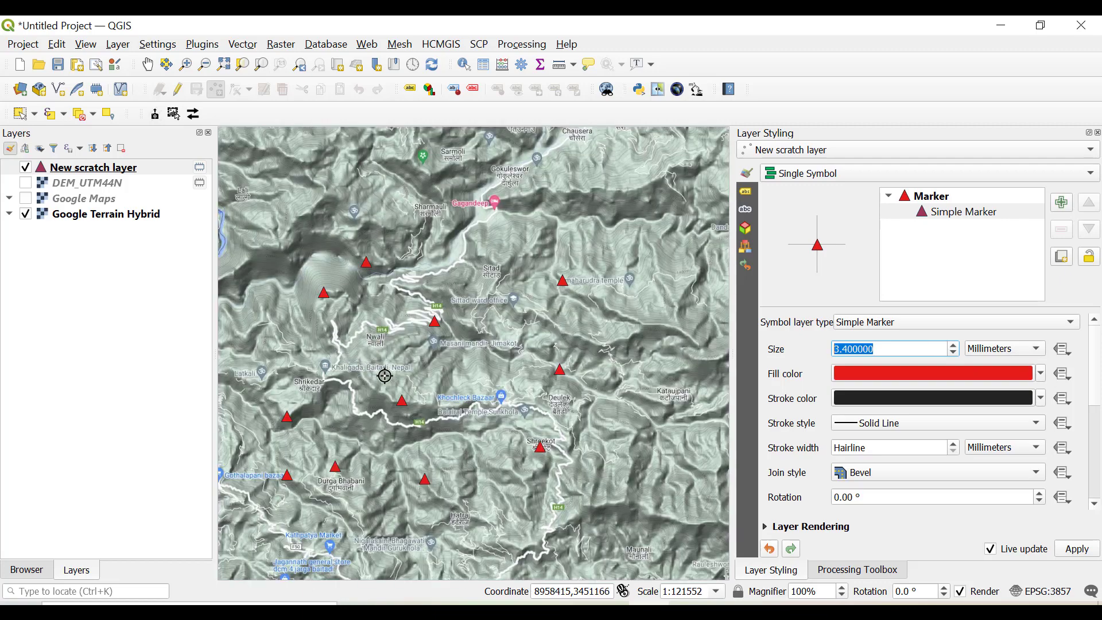
drag(384, 376, 432, 371)
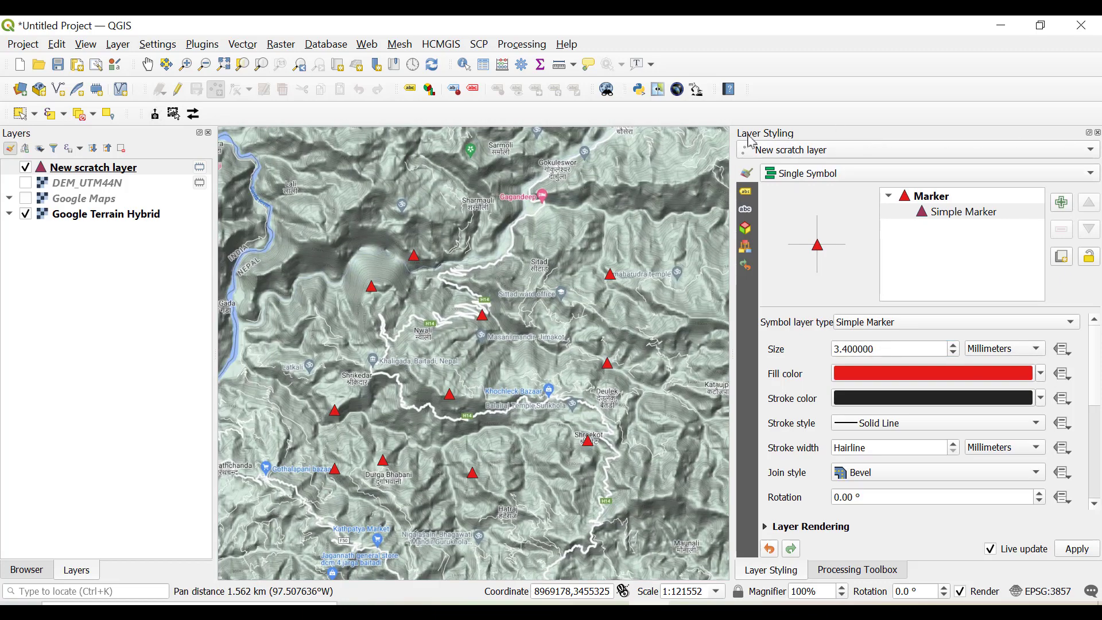
Filter the Processing Toolbox for 'visib' to list the visibility tools.
click(1097, 133)
double_click(805, 169)
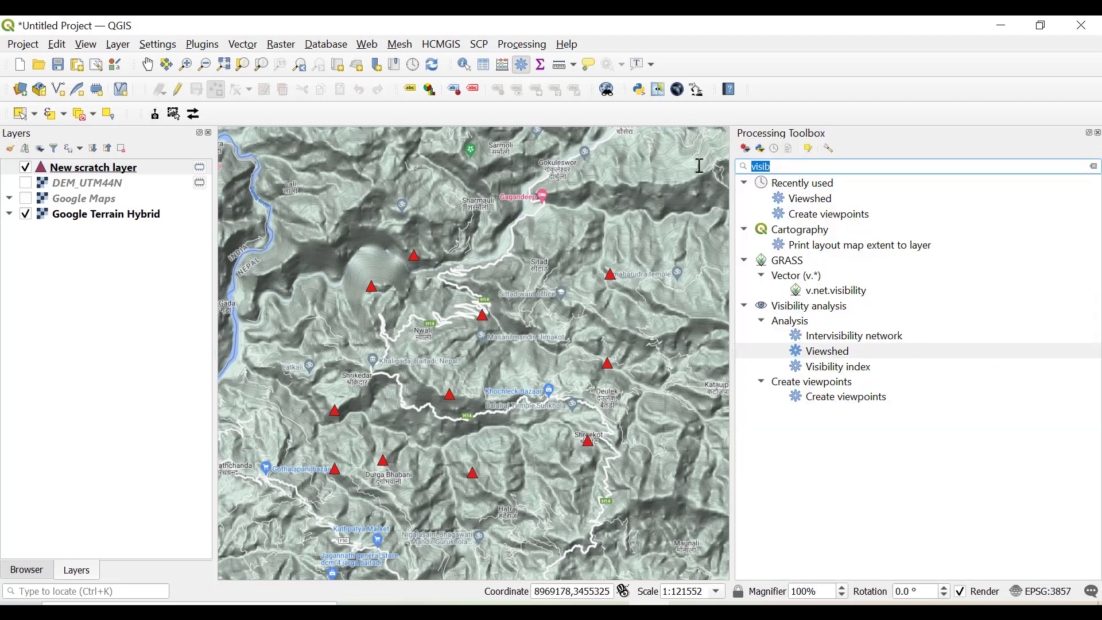
text(visib)
Run Create viewpoints on DEM_UTM44N with a 4000 m analysis radius.
double_click(828, 402)
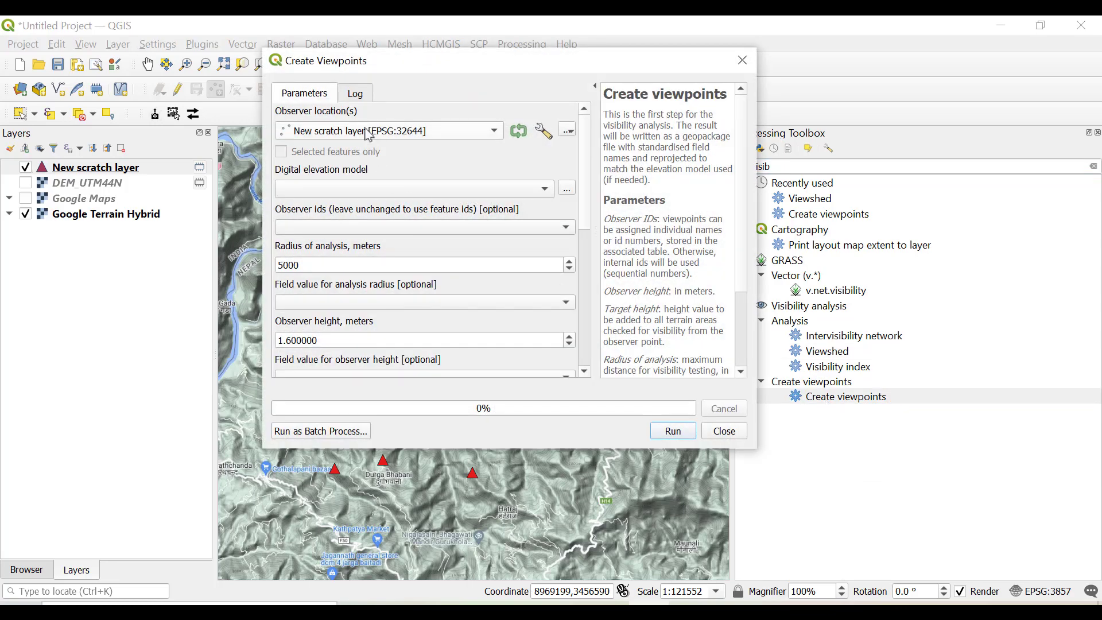
click(367, 189)
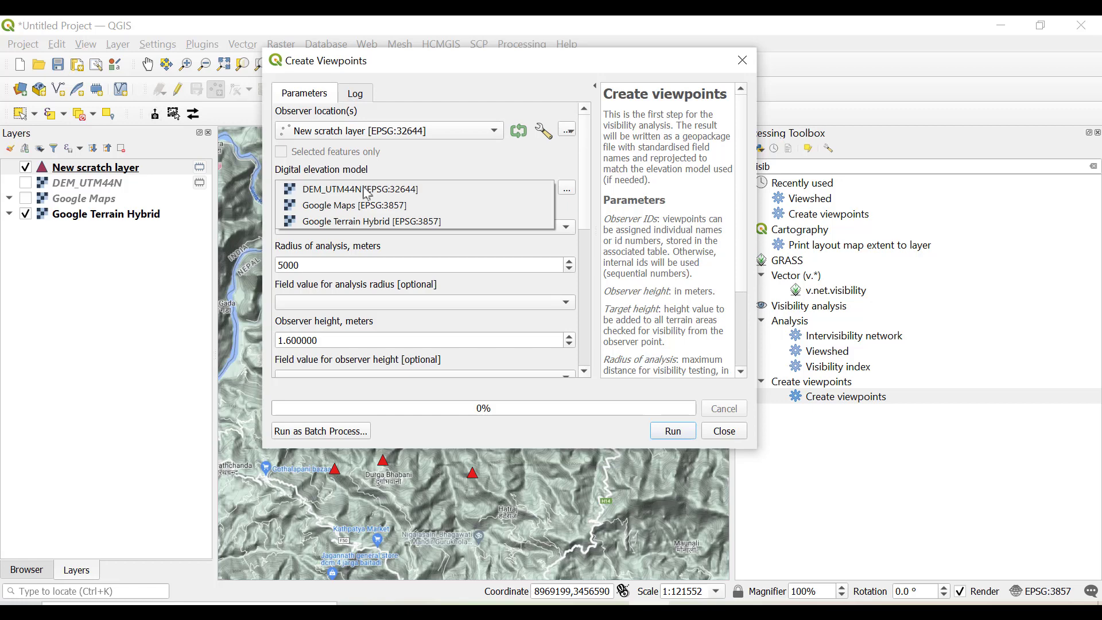
click(366, 193)
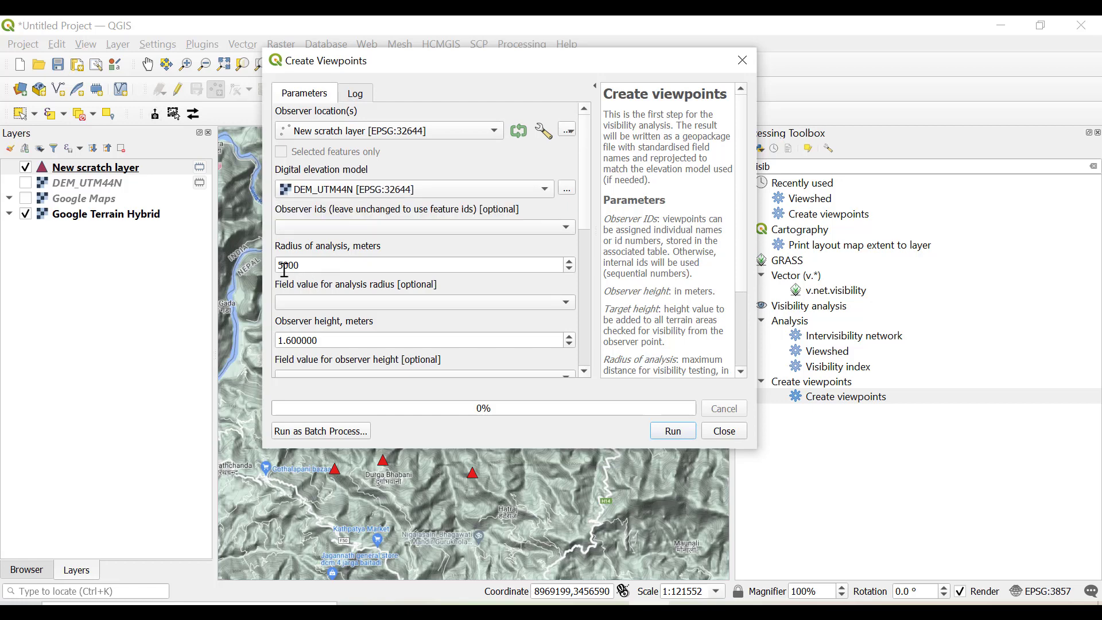
drag(284, 269, 275, 268)
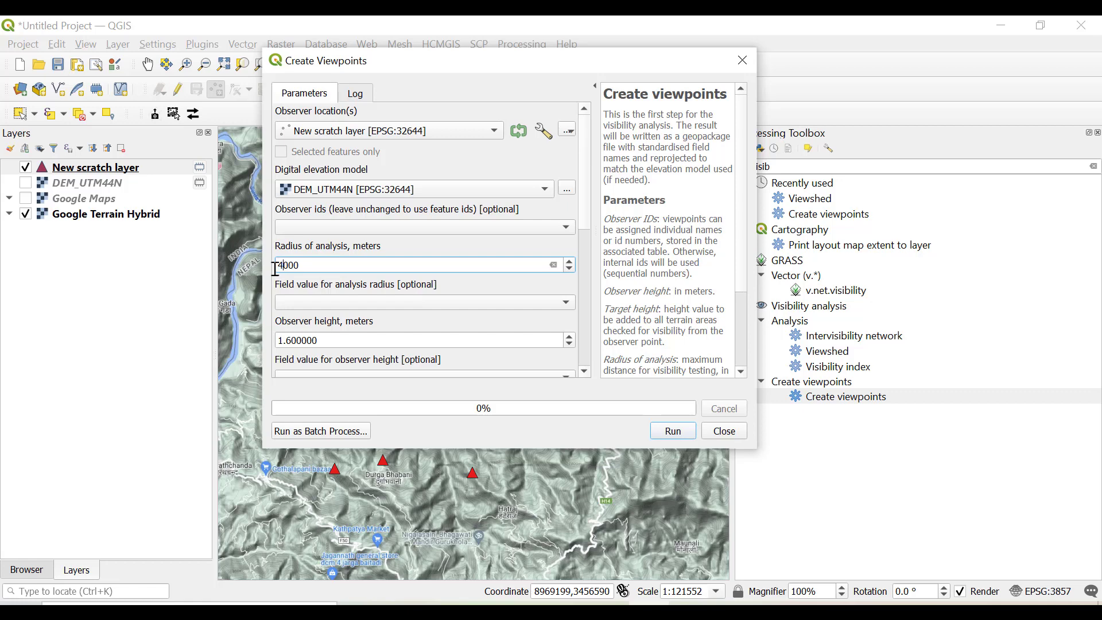
text(4)
click(667, 433)
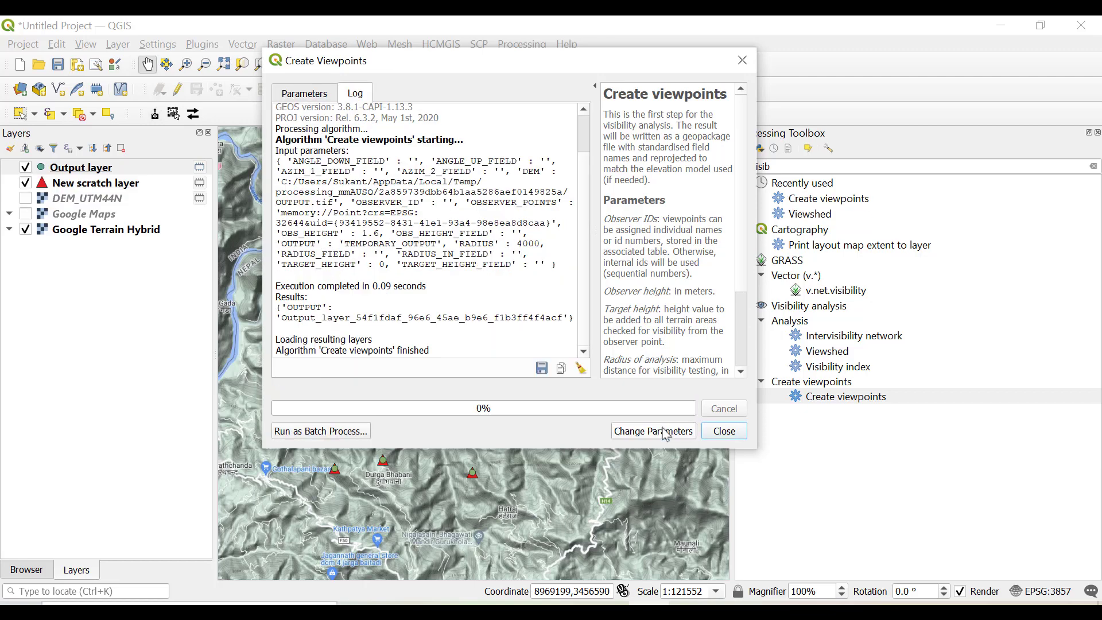
click(712, 434)
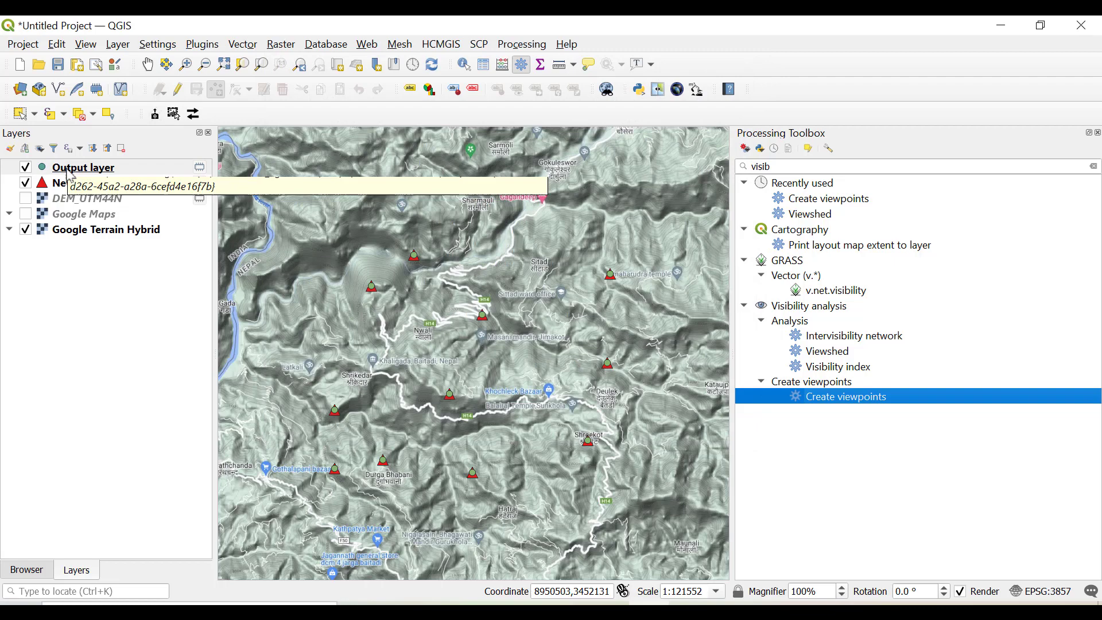
Run Viewshed as Binary viewshed with Output layer observers, DEM_UTM44N and Addition combining.
double_click(835, 353)
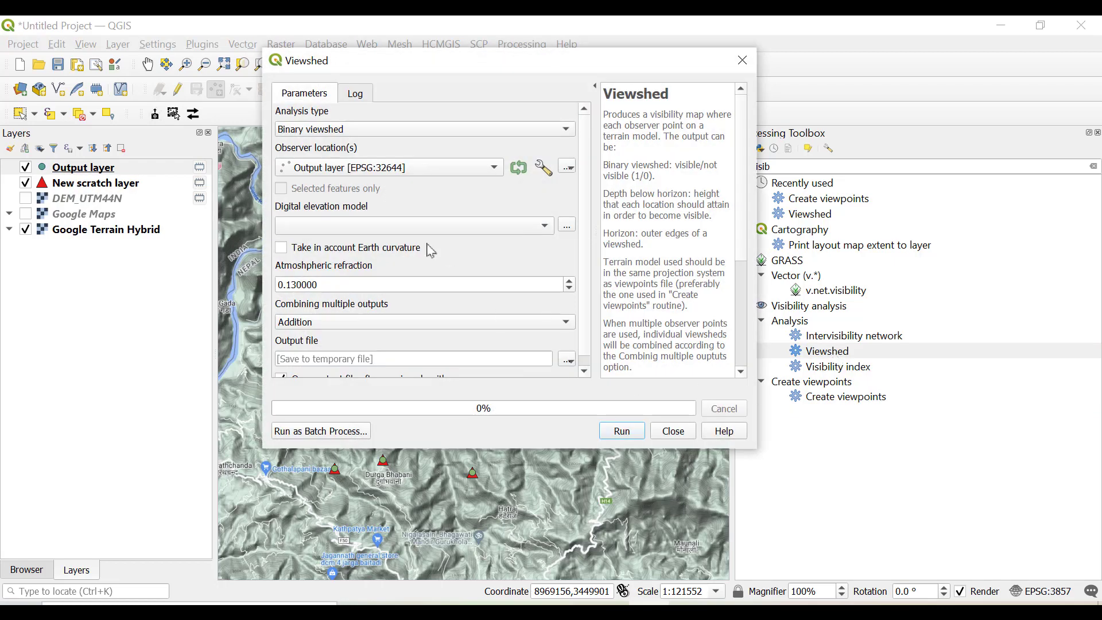
click(359, 139)
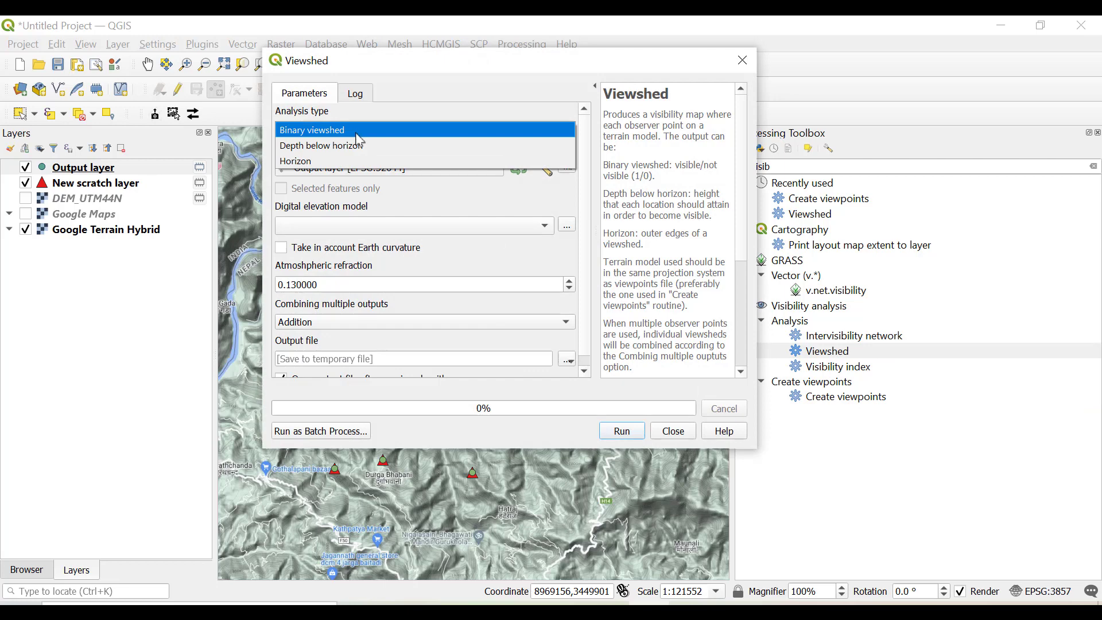
click(357, 134)
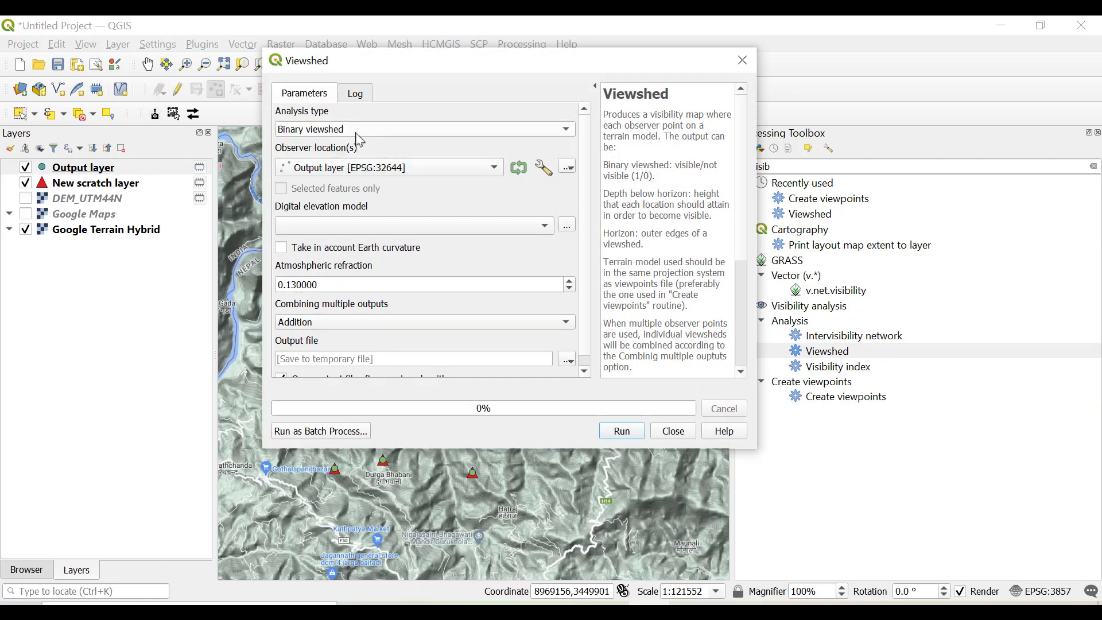
click(360, 168)
click(360, 175)
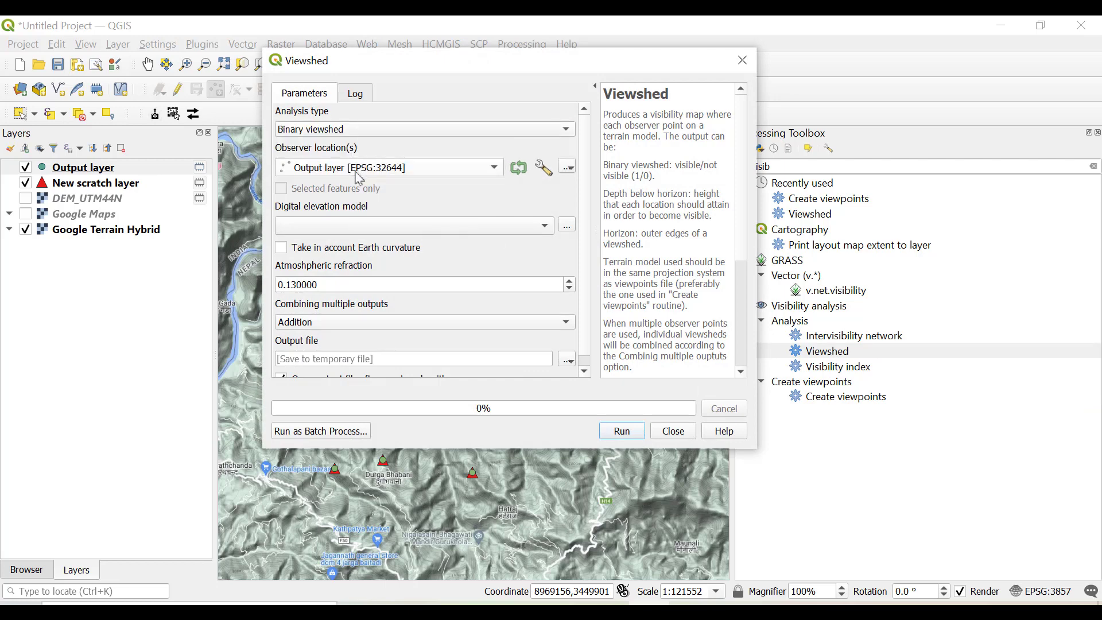
click(361, 229)
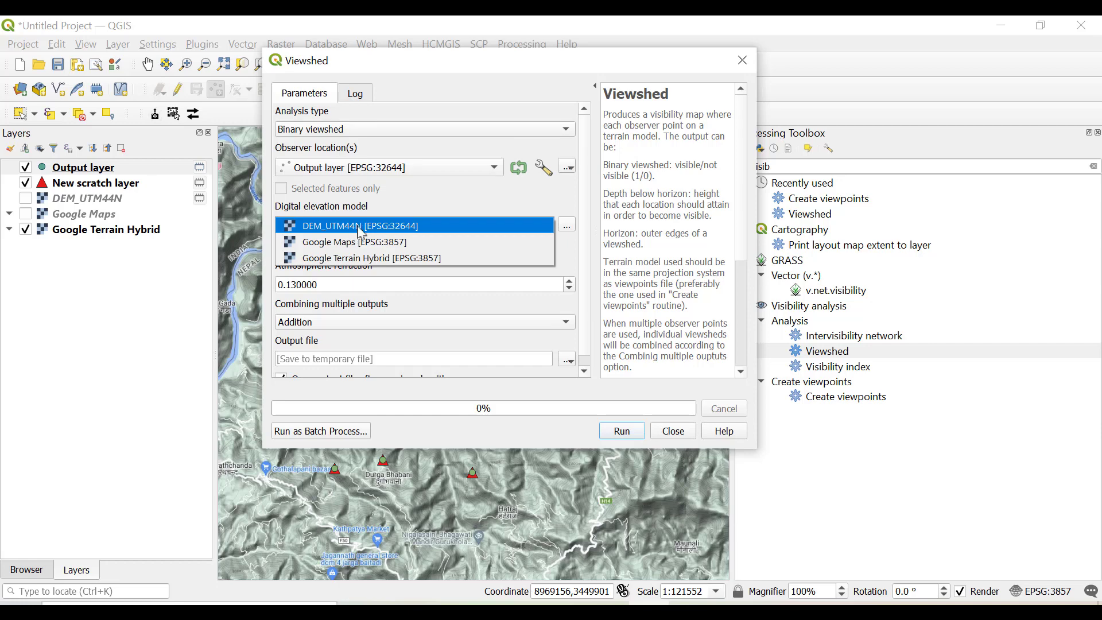
click(362, 226)
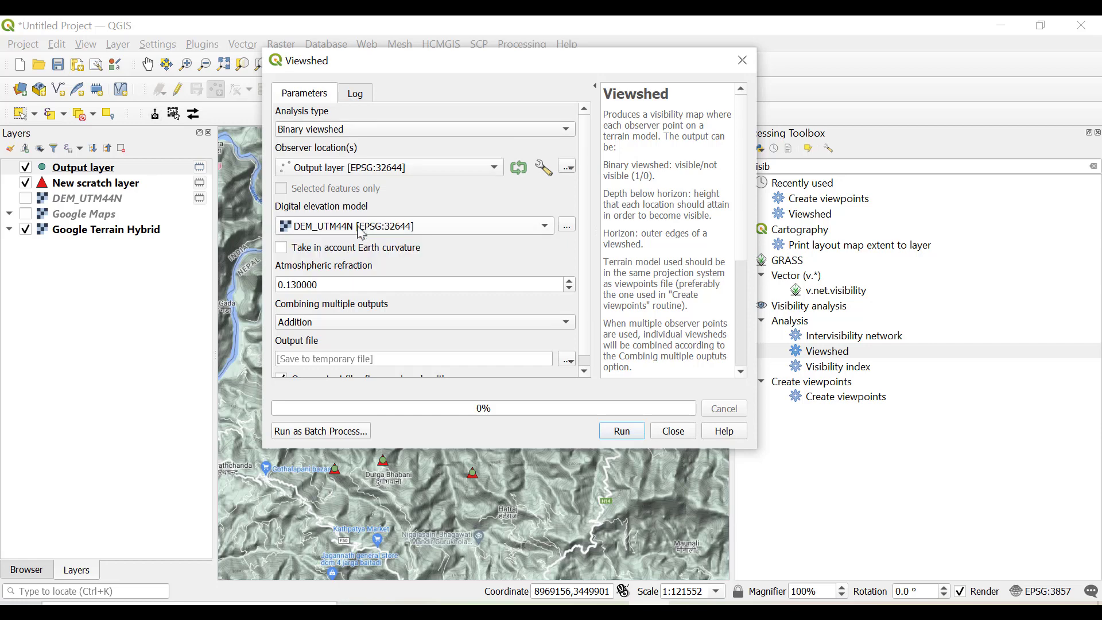
click(360, 324)
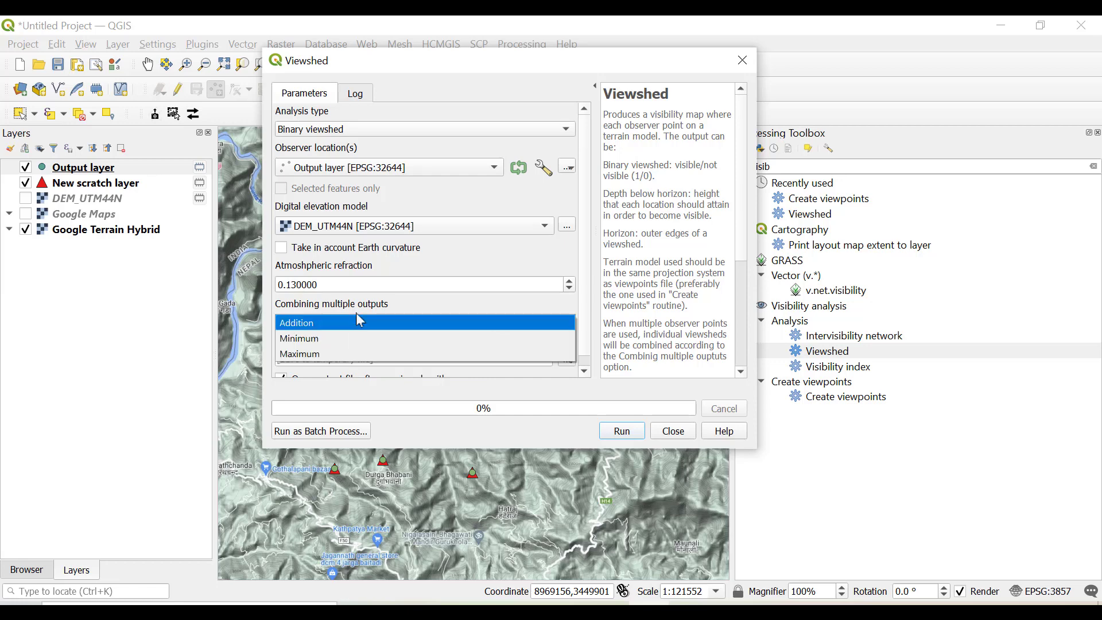
click(361, 324)
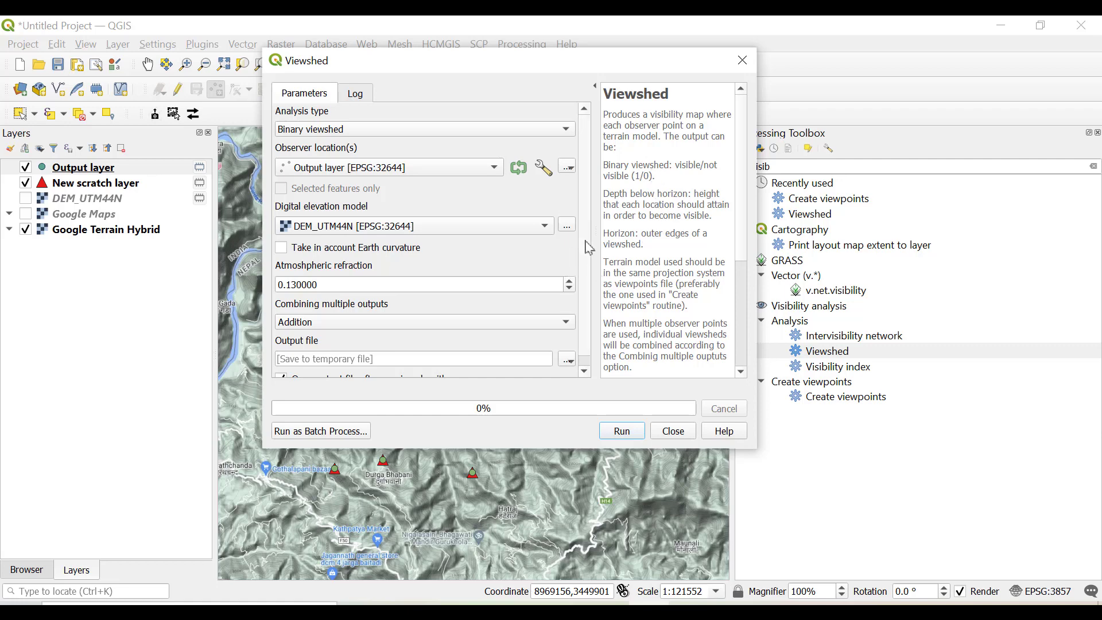
scroll(587, 246, down, 1)
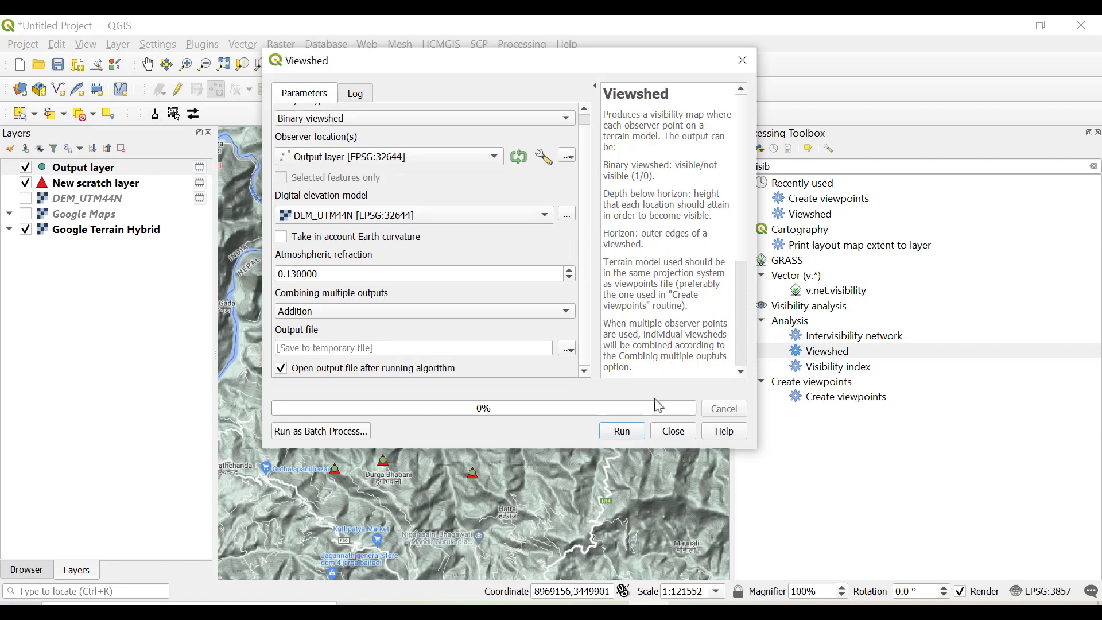
click(630, 438)
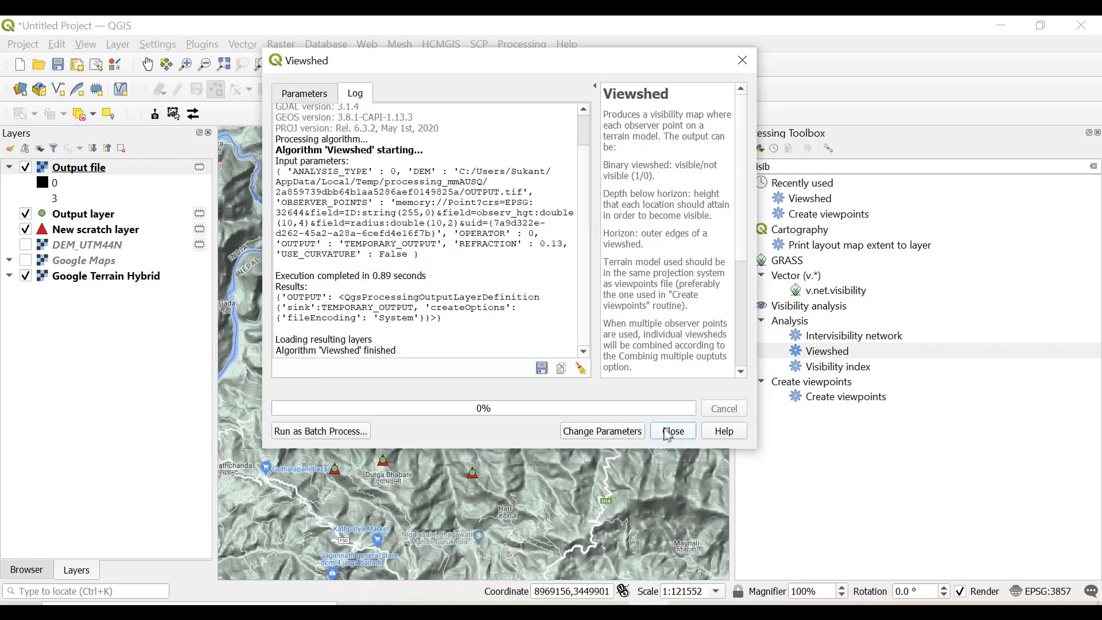
Render the Output file raster as Paletted/Unique values, classifying values 0–4 with random colours.
click(672, 432)
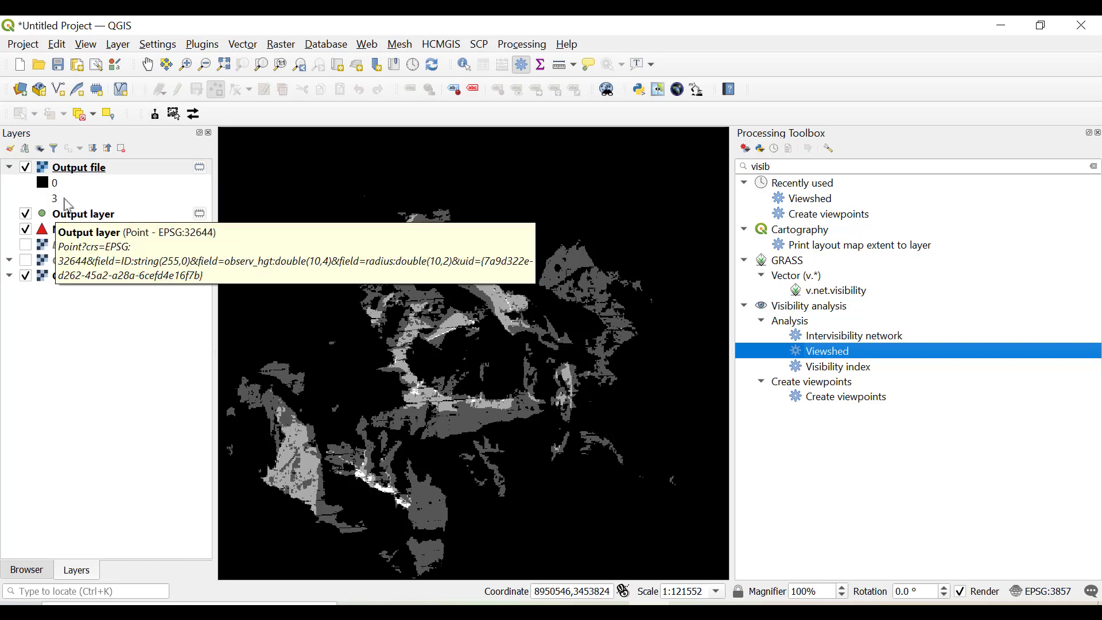
click(74, 174)
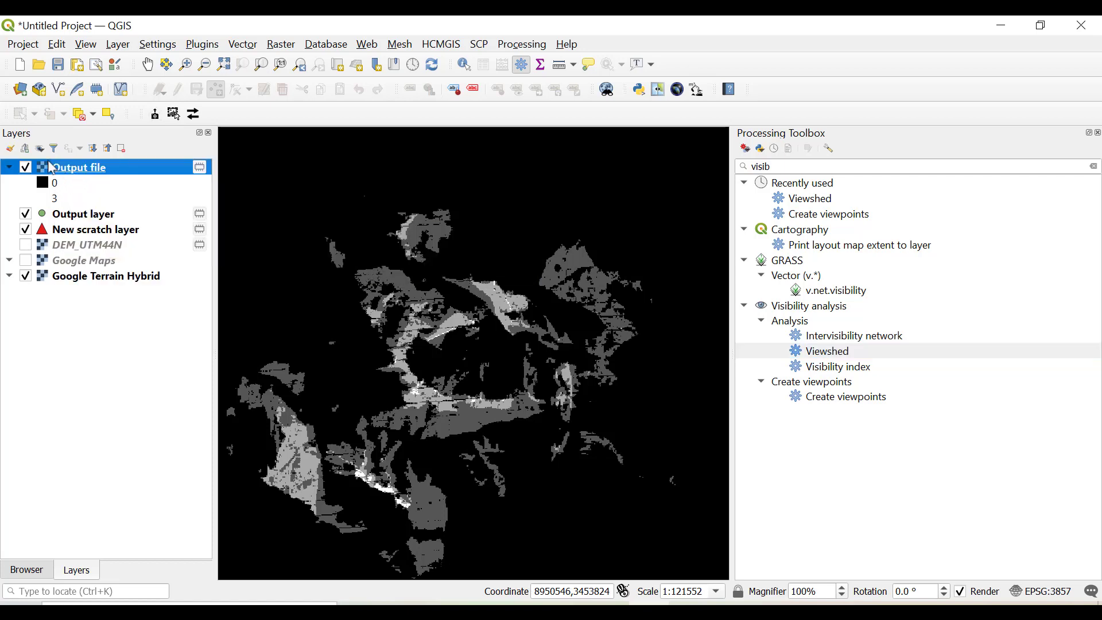
click(11, 150)
click(805, 151)
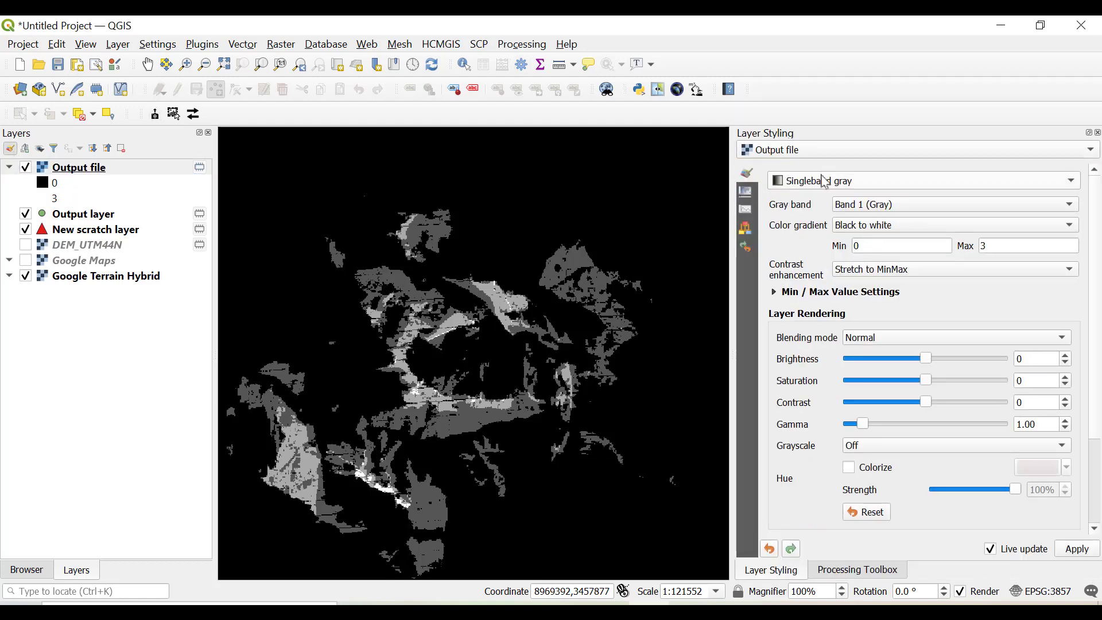
click(823, 182)
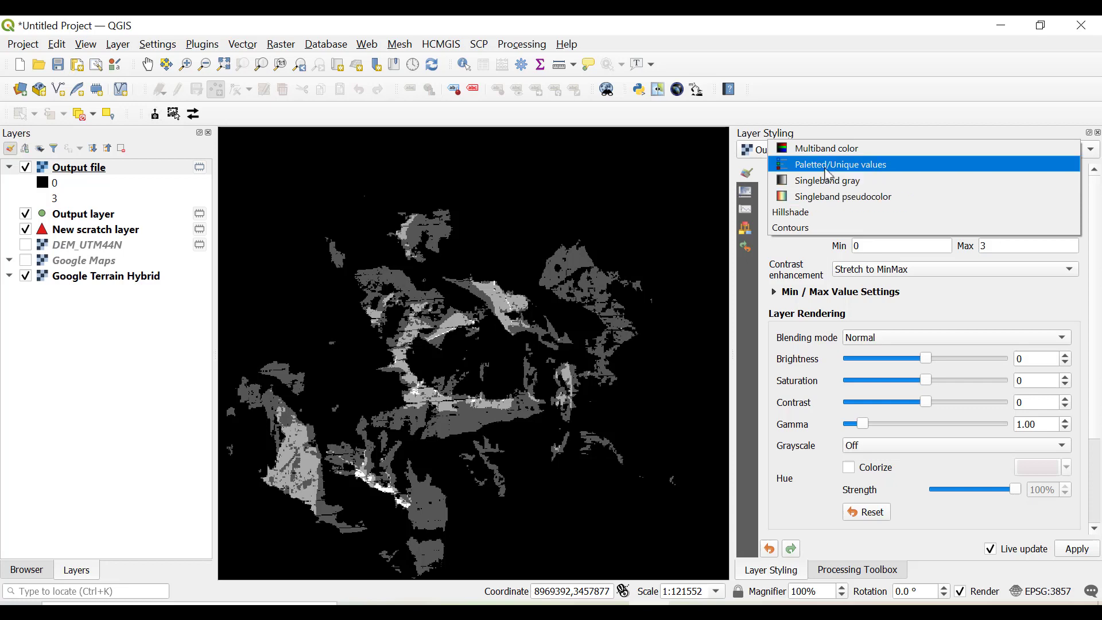
click(828, 166)
click(826, 414)
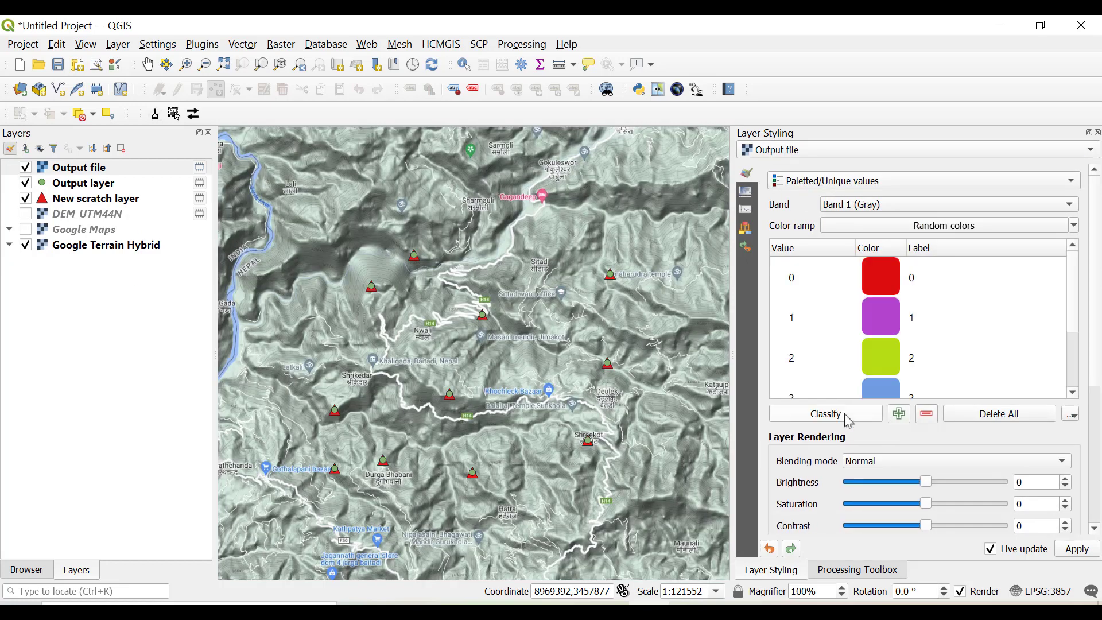
scroll(1075, 315, down, 2)
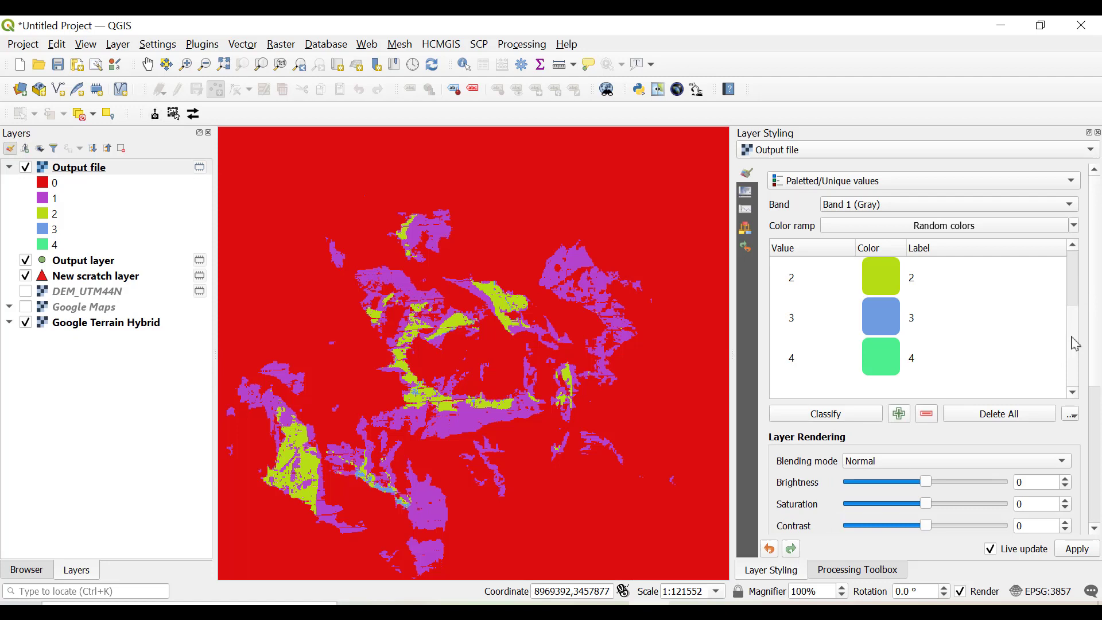
scroll(1075, 343, up, 2)
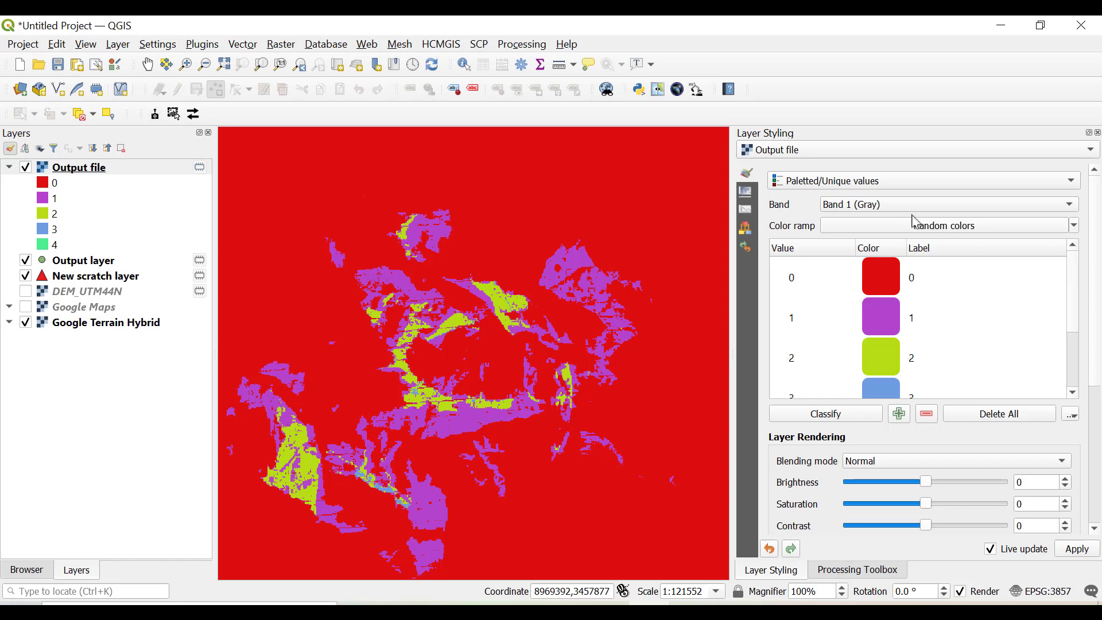
Switch Output file to Singleband pseudocolor 0–3 and make value 0 fully transparent.
click(884, 190)
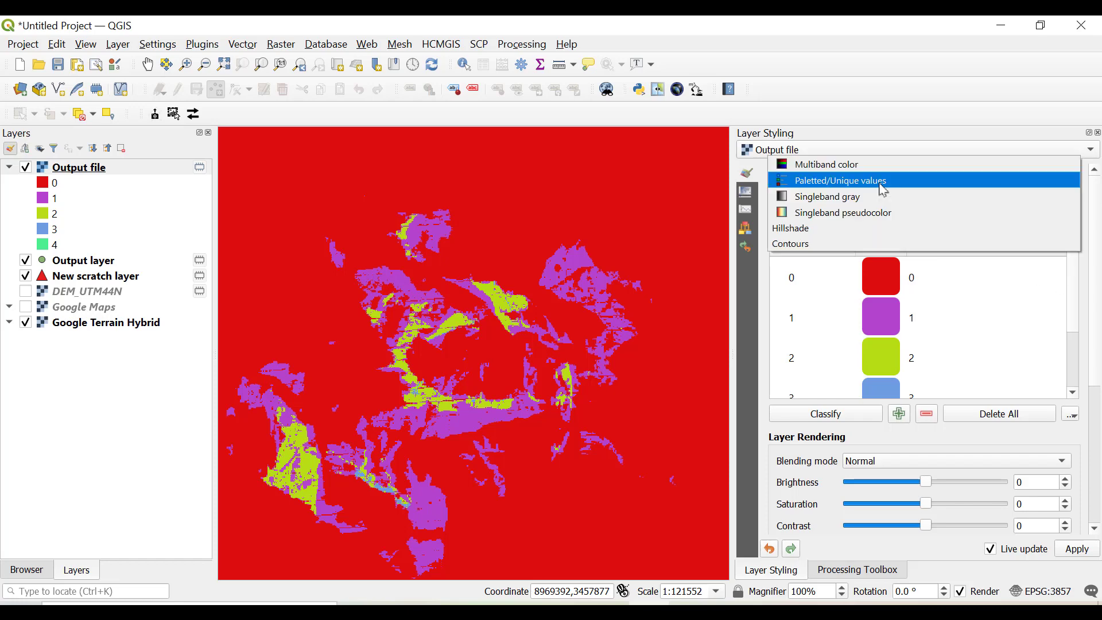
click(882, 212)
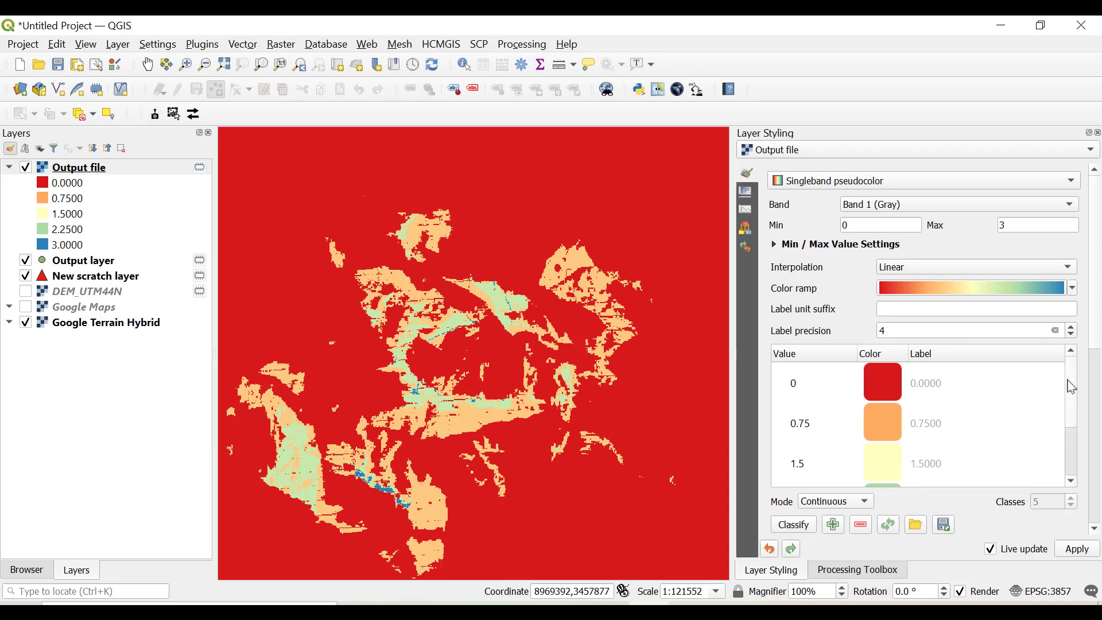
scroll(1070, 410, down, 2)
scroll(1069, 422, up, 2)
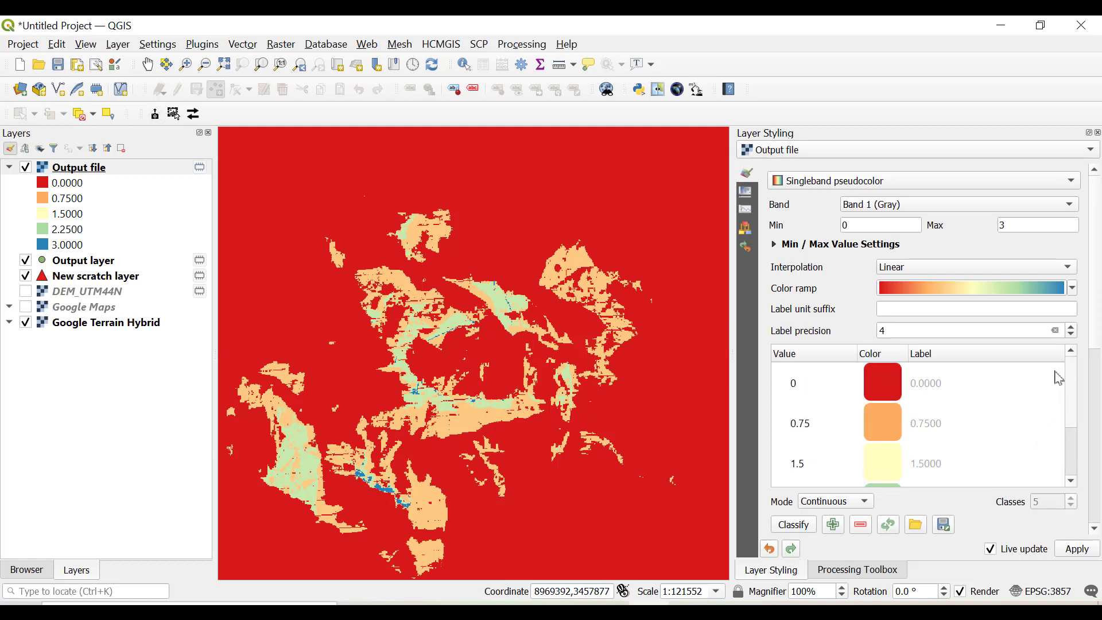
double_click(878, 390)
click(764, 174)
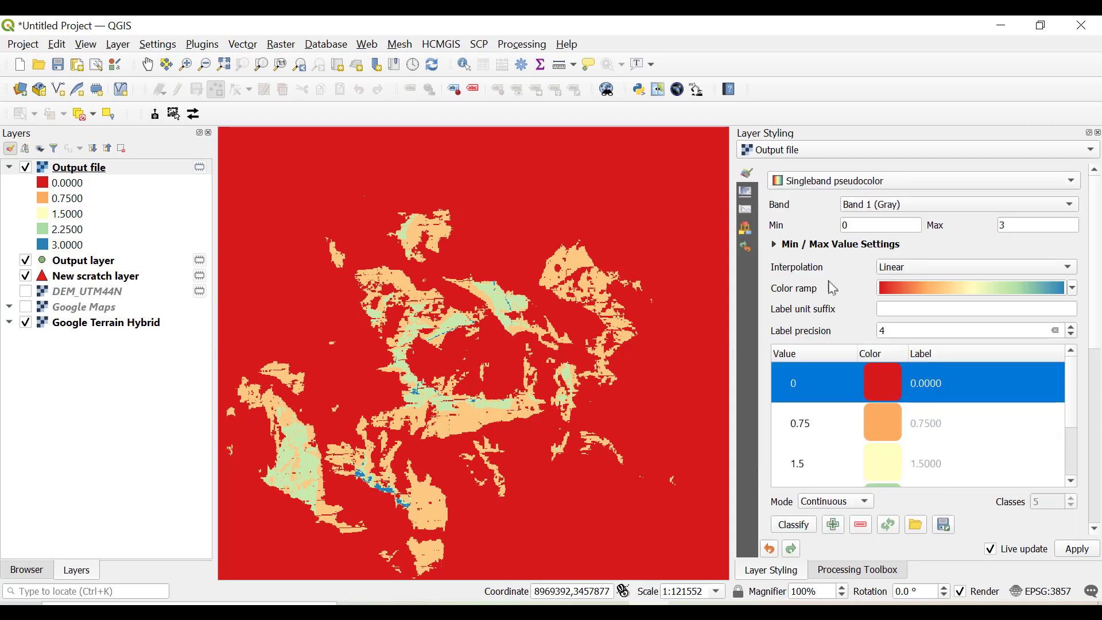
right_click(881, 380)
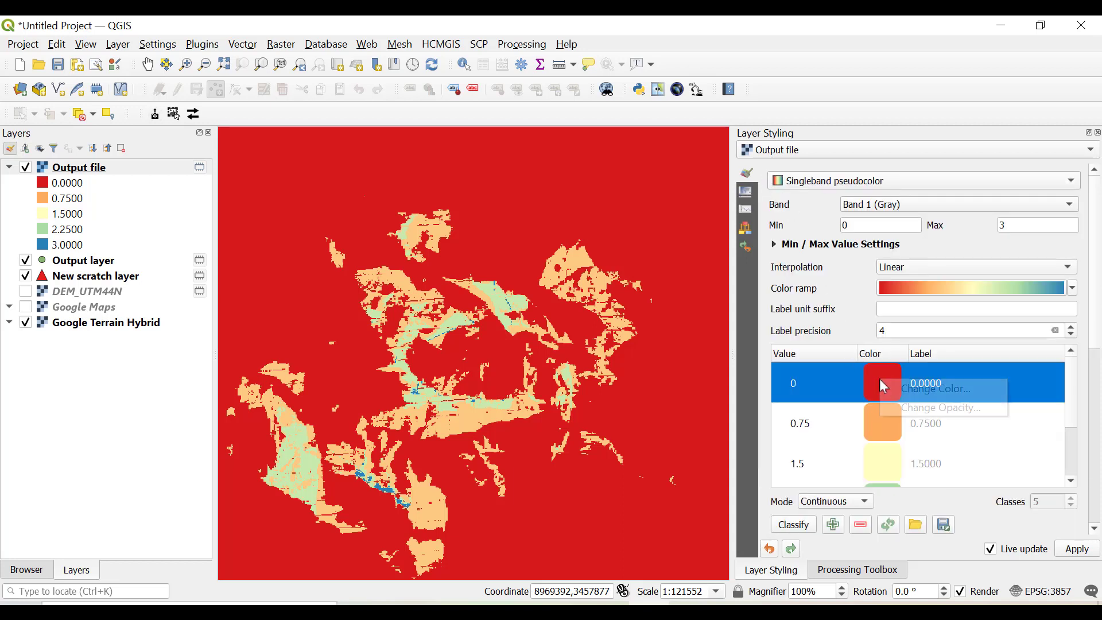
click(915, 408)
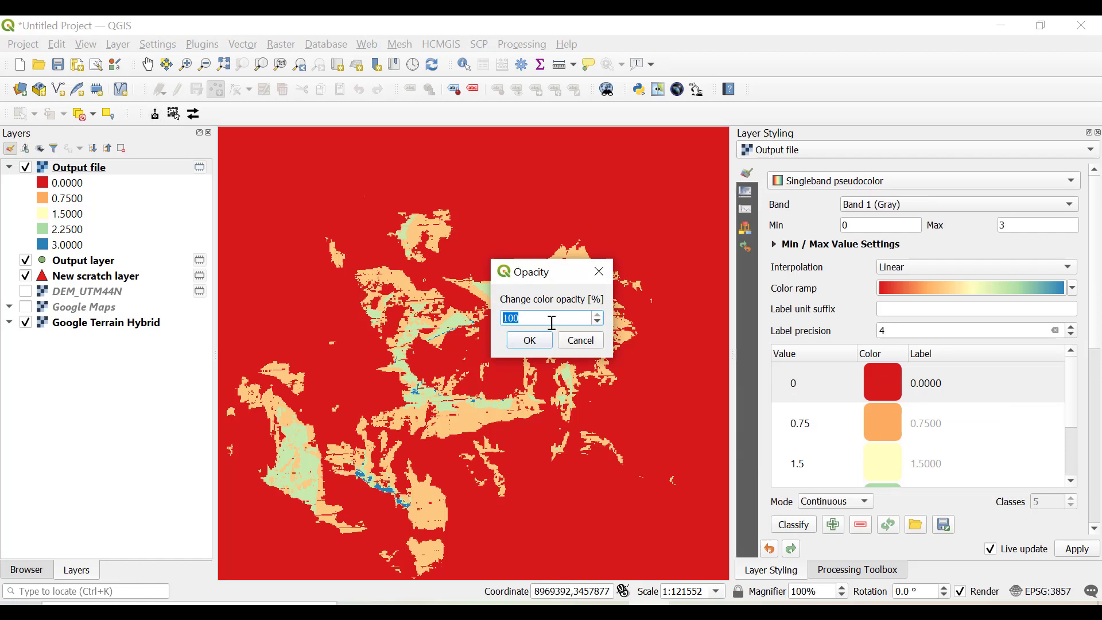
click(531, 340)
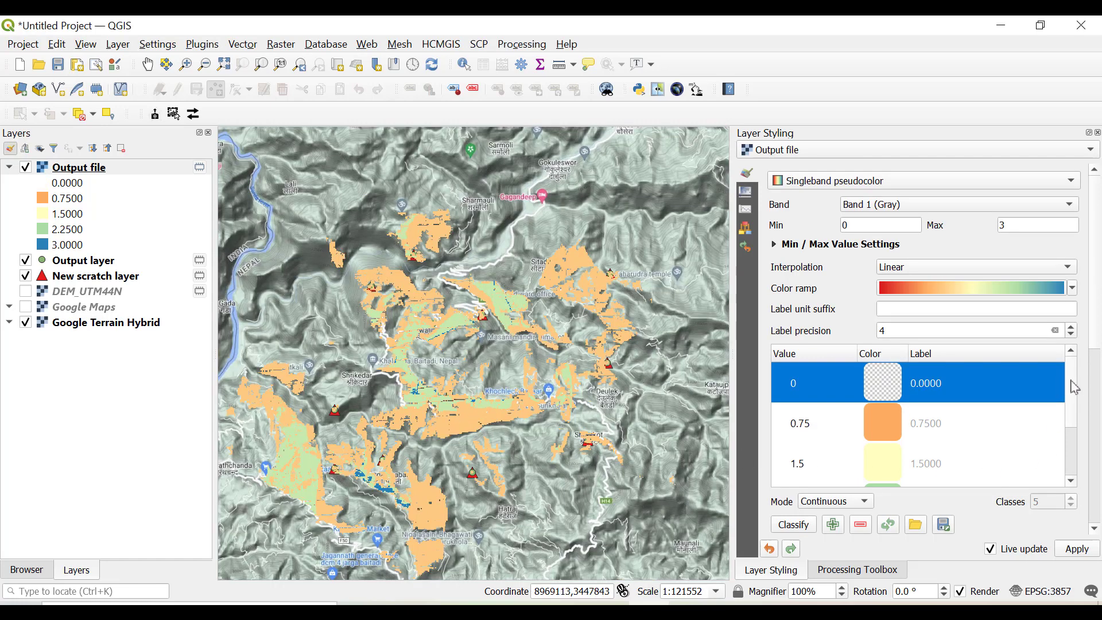
drag(1074, 386, 1073, 436)
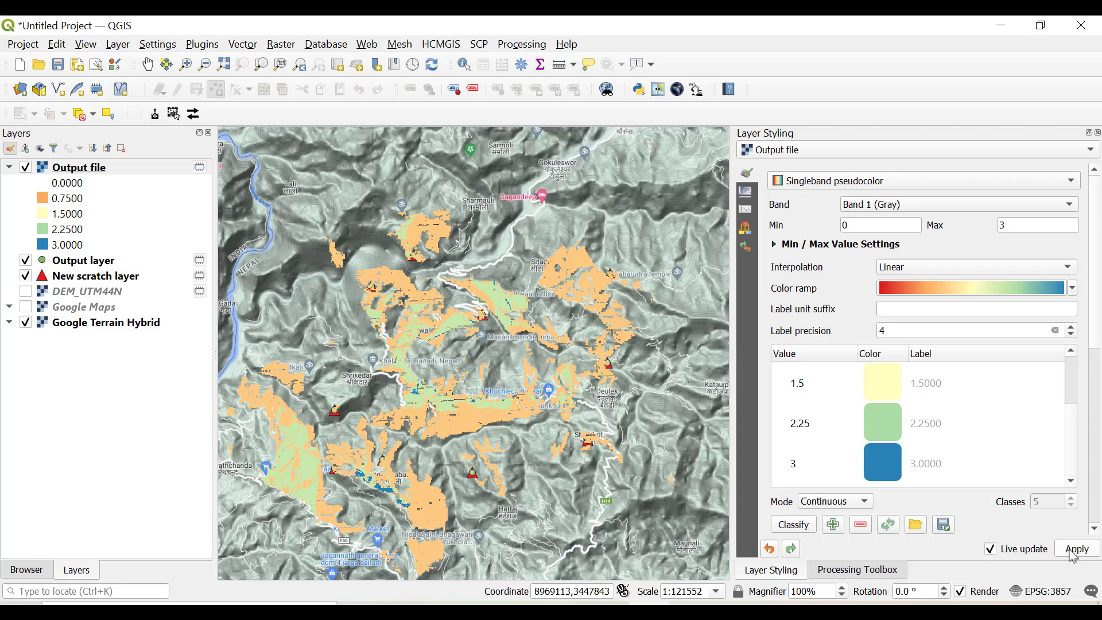
scroll(918, 423, up, 2)
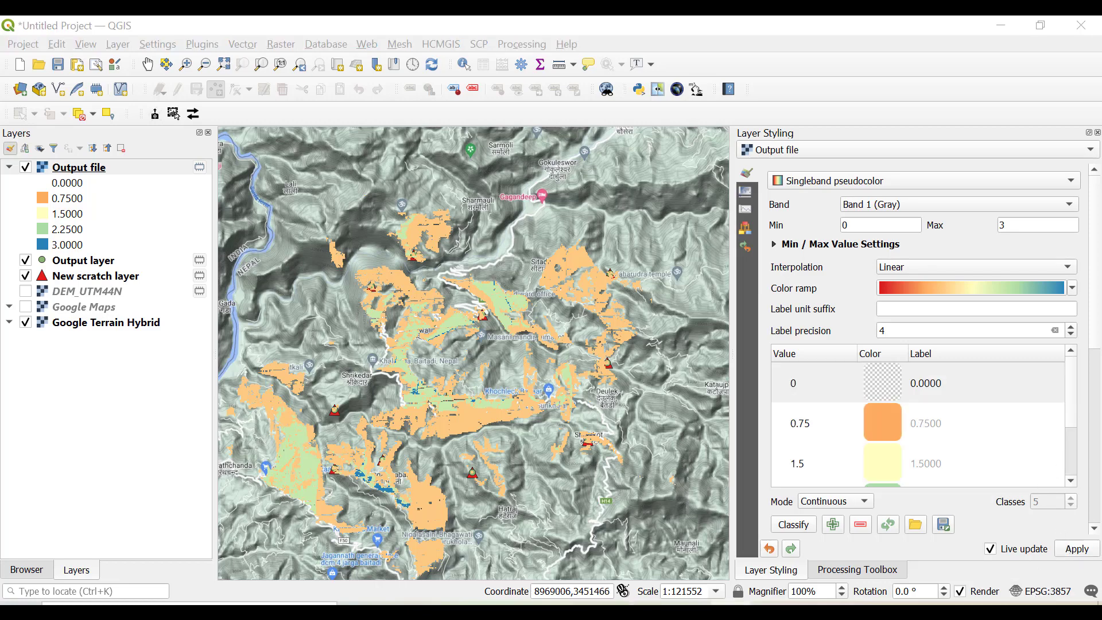
Restyle Output file as Paletted/Unique values 0–4 using the Reds colour ramp.
click(861, 182)
click(855, 148)
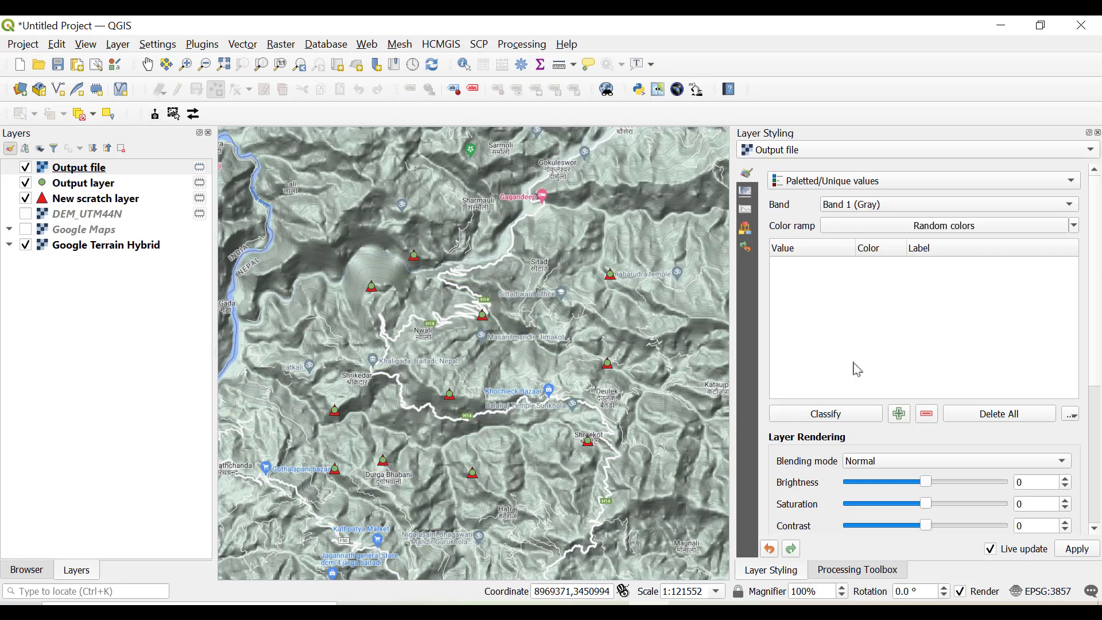
click(839, 419)
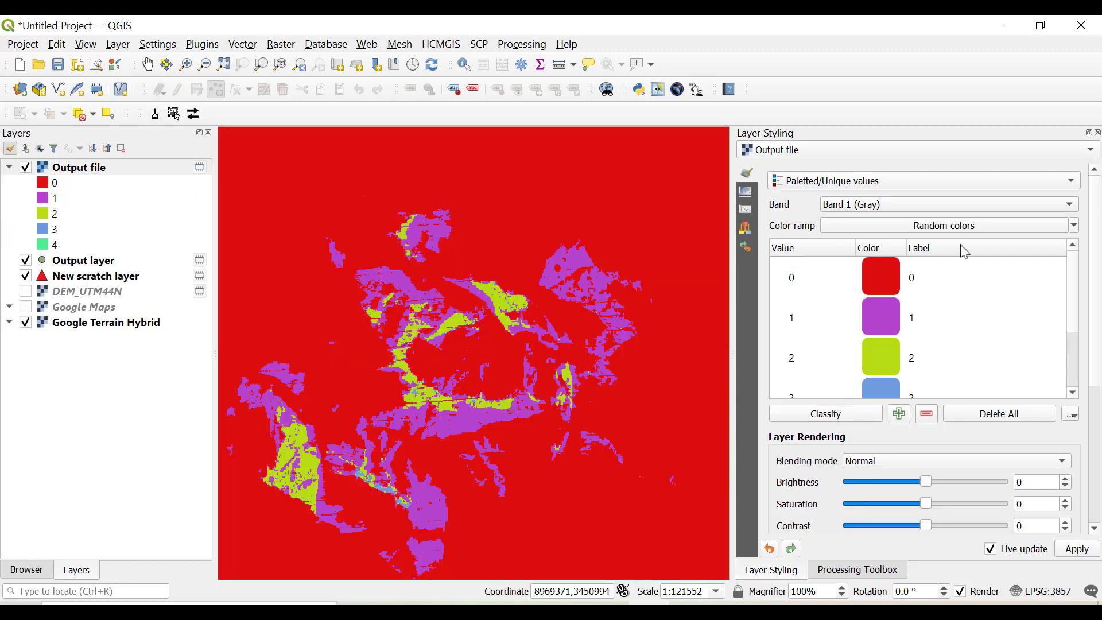
click(1074, 225)
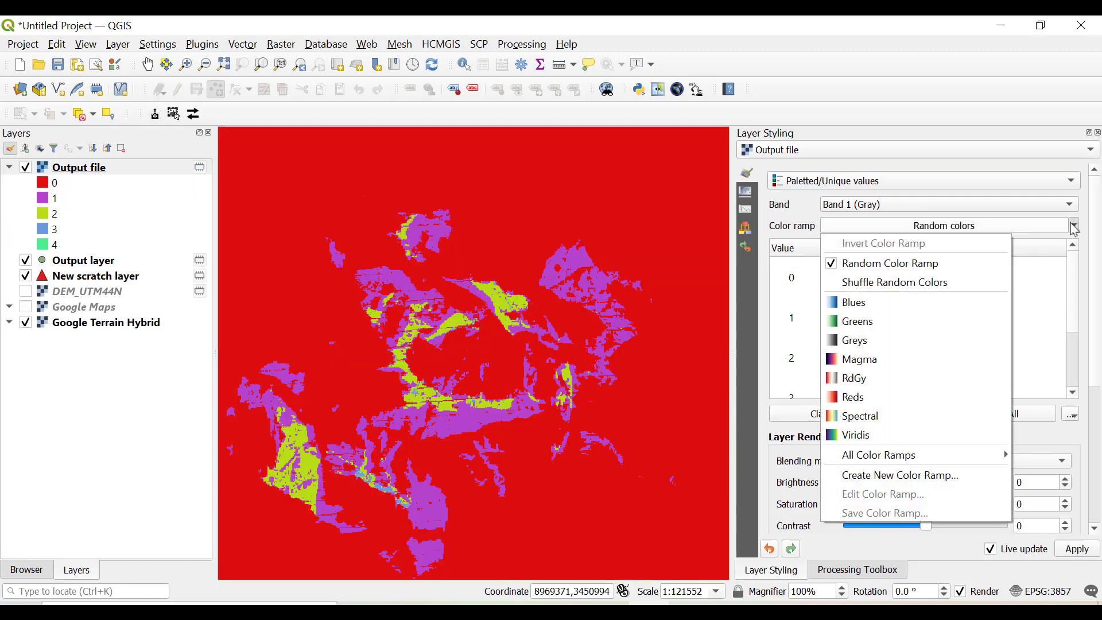
click(896, 397)
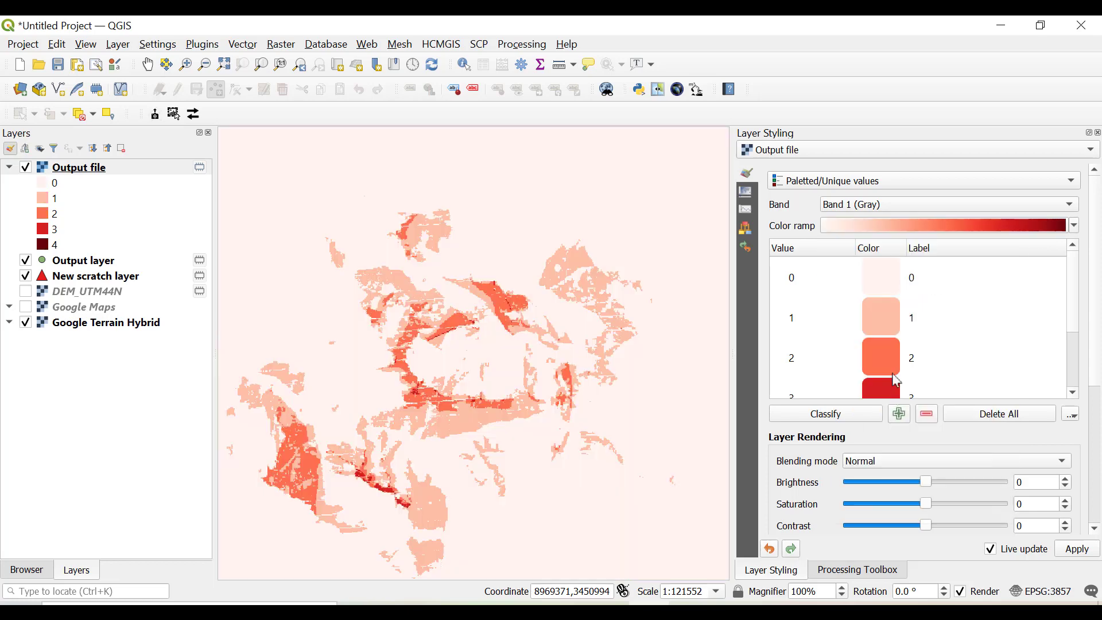
Set the value 0 class opacity to 0 so it is transparent.
right_click(895, 281)
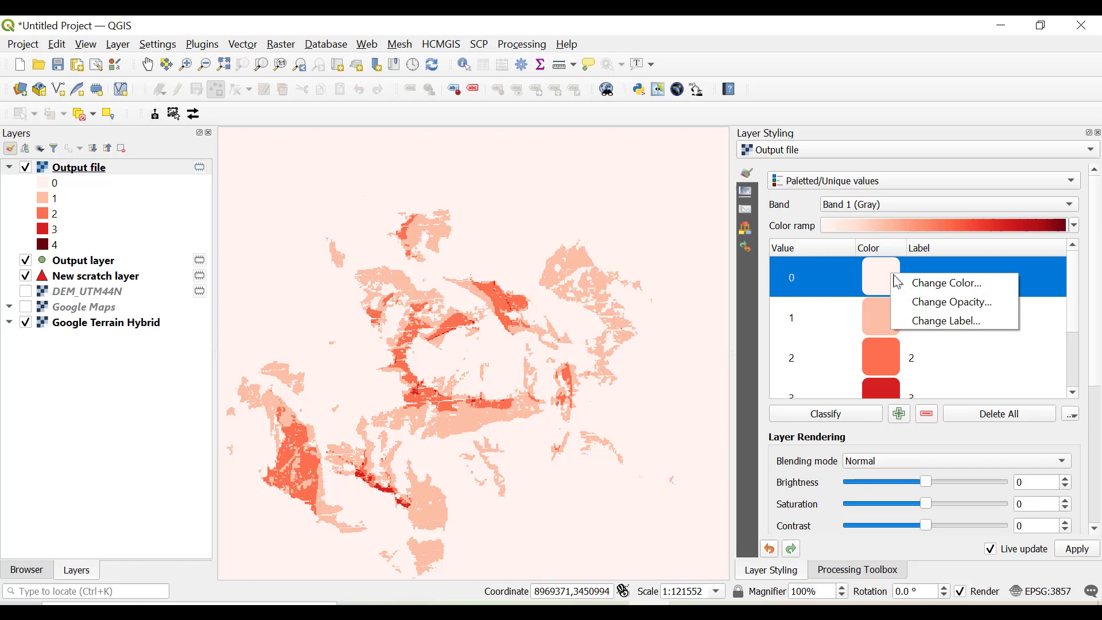
click(913, 300)
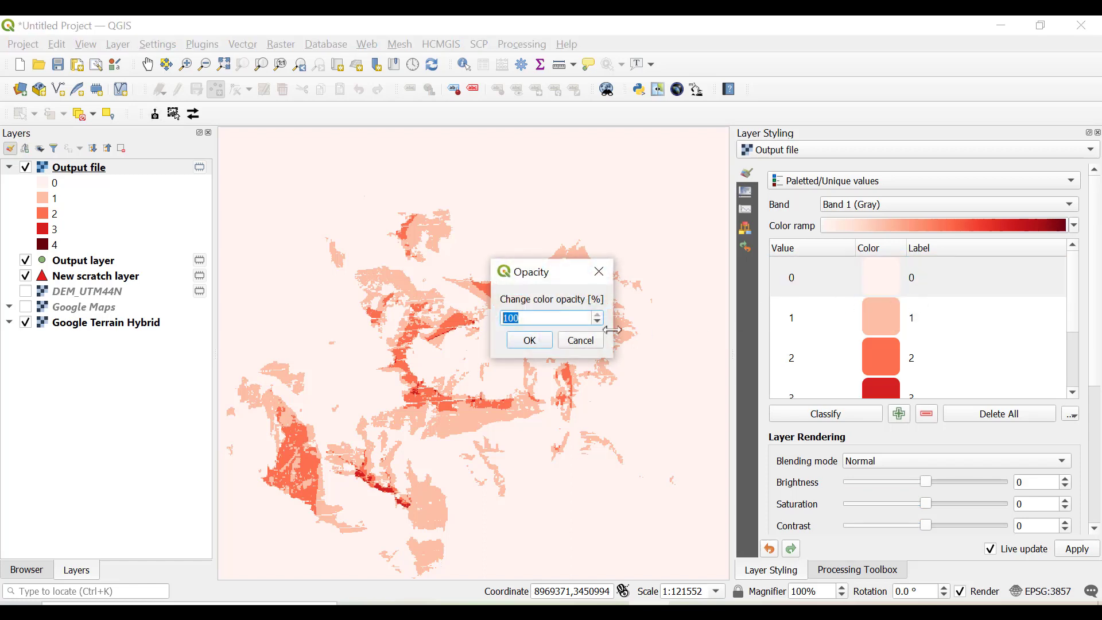
text(0)
click(550, 343)
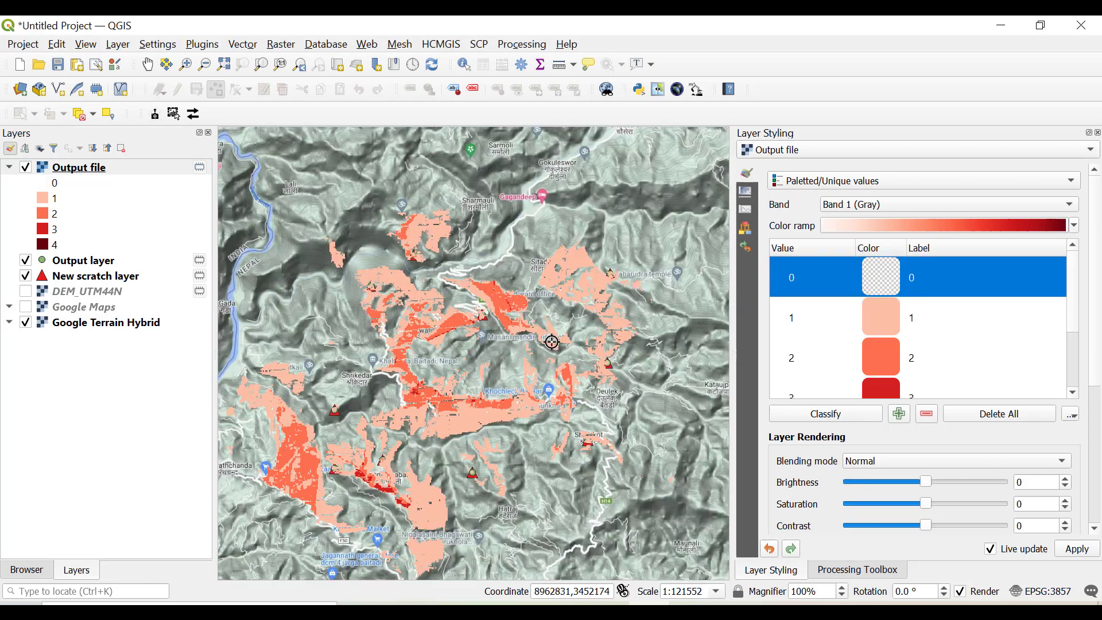
mouse_move(1077, 303)
mouse_down()
mouse_move(1077, 340)
mouse_move(1077, 313)
mouse_up()
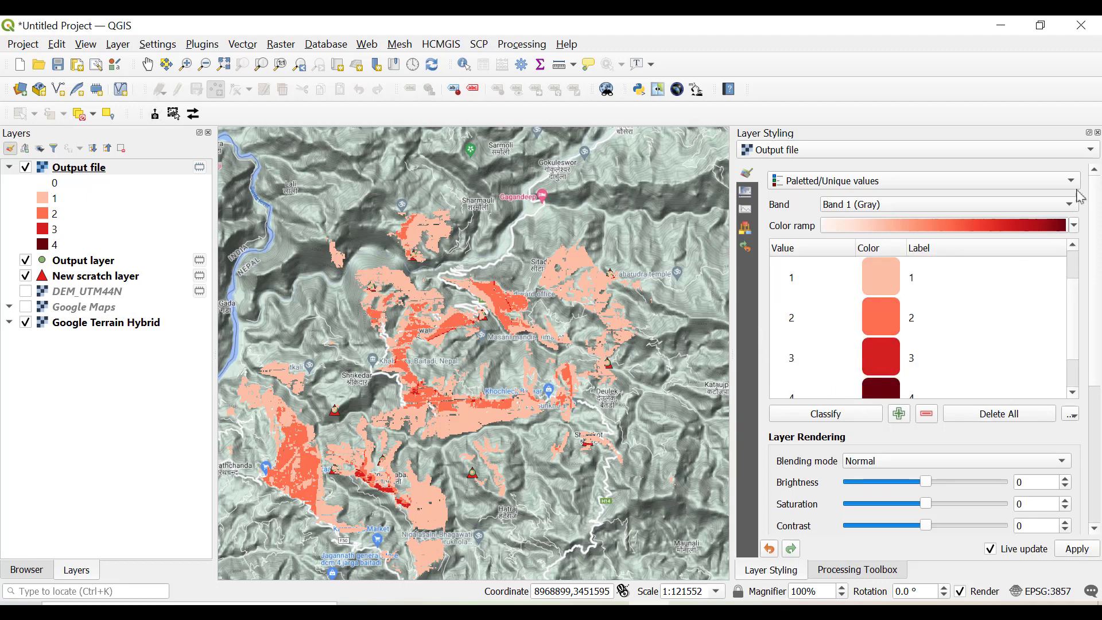
Close the Layer Styling panel and widen the map canvas.
click(1097, 132)
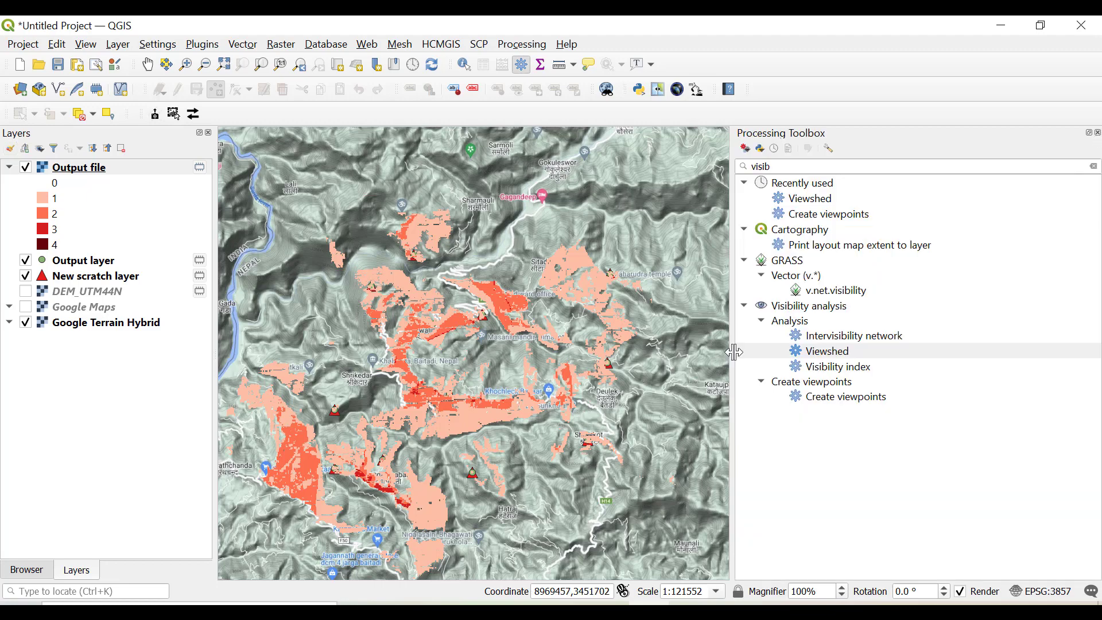
drag(734, 351, 918, 361)
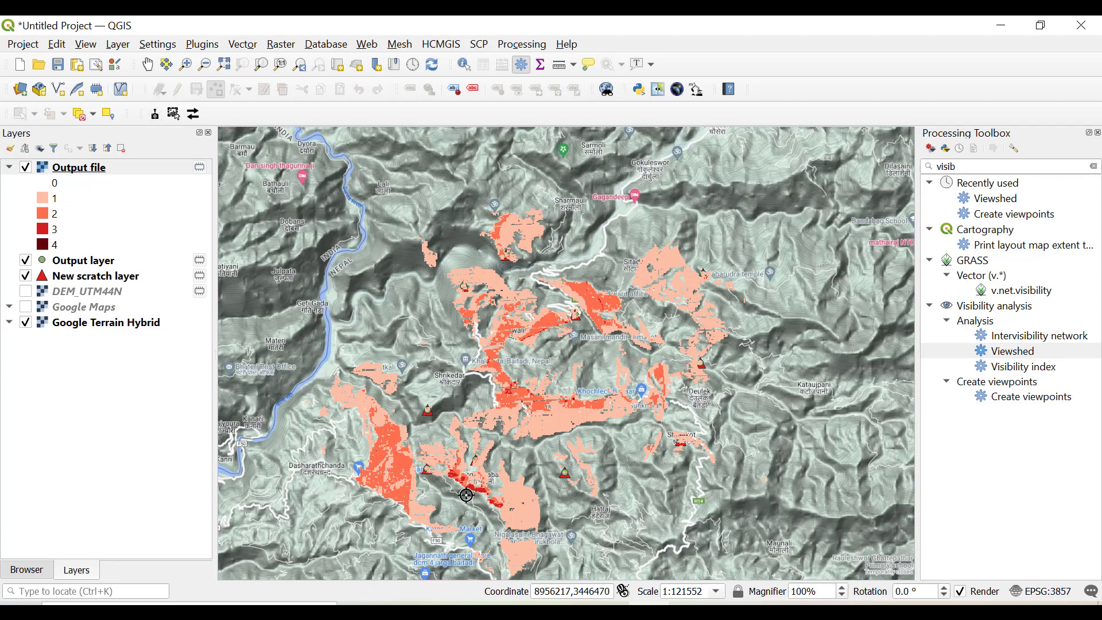
scroll(465, 488, up, 1)
scroll(455, 476, down, 1)
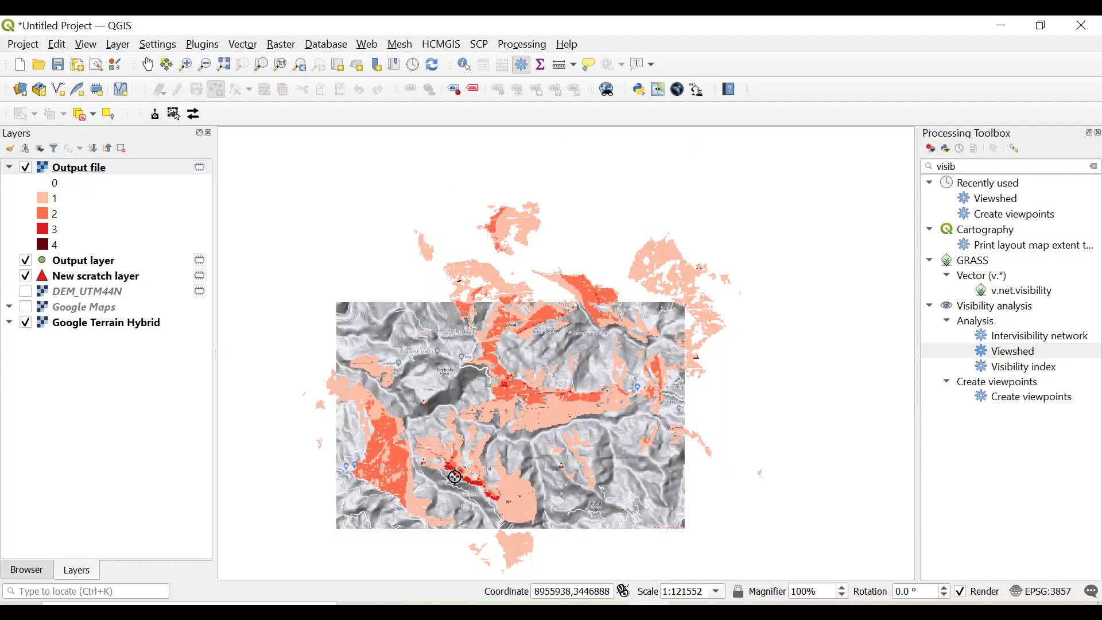
Hide Google Terrain Hybrid and Output layer, and move New scratch layer to the top.
click(26, 323)
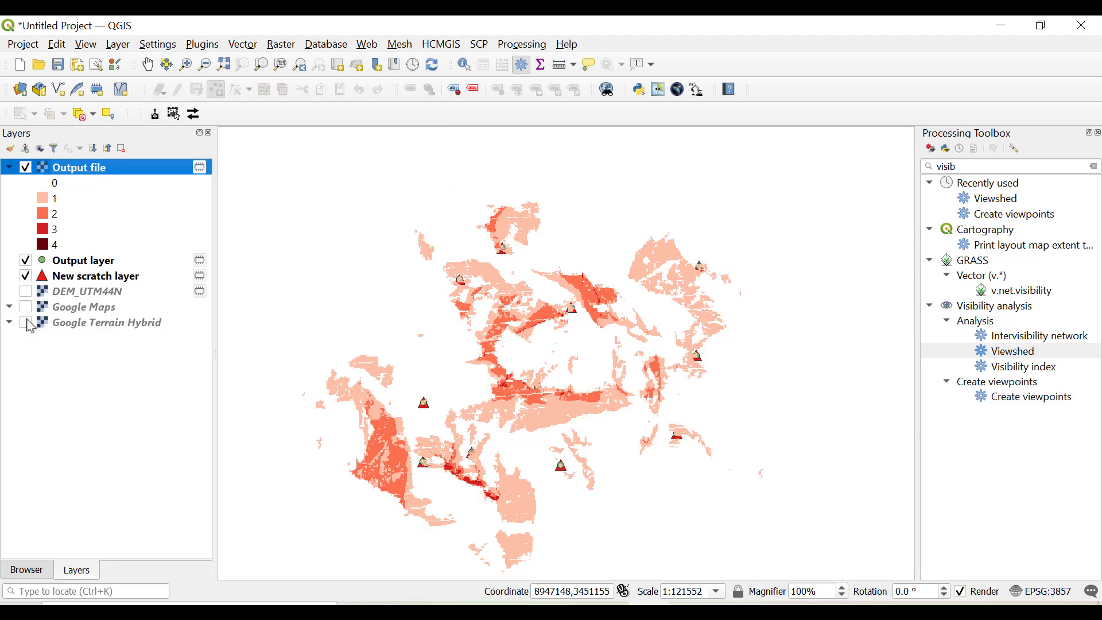
click(26, 261)
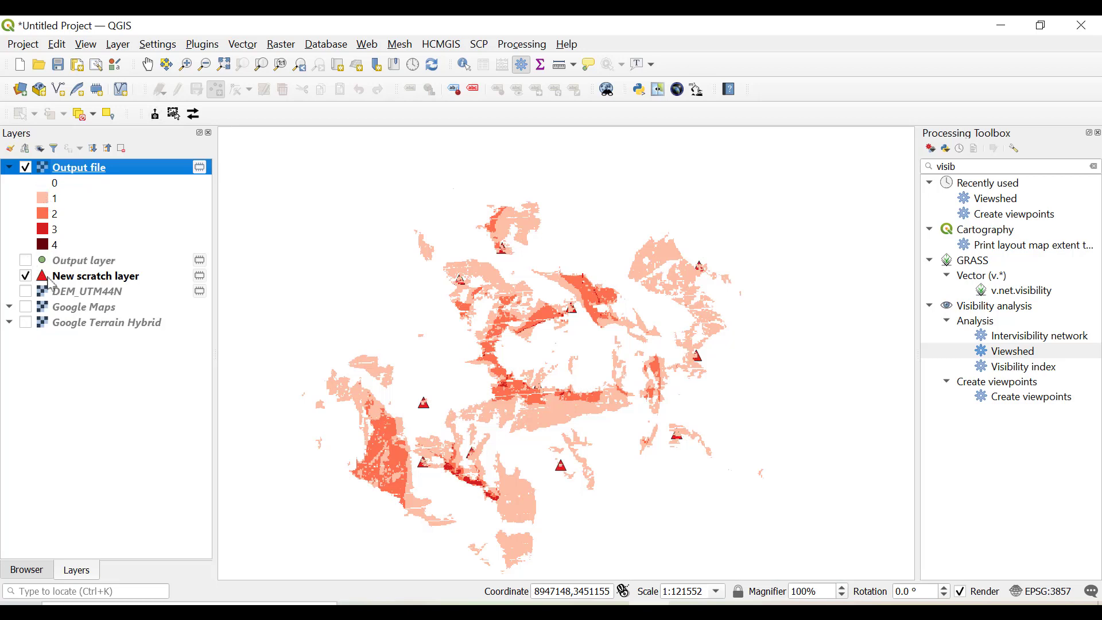
drag(58, 281, 80, 164)
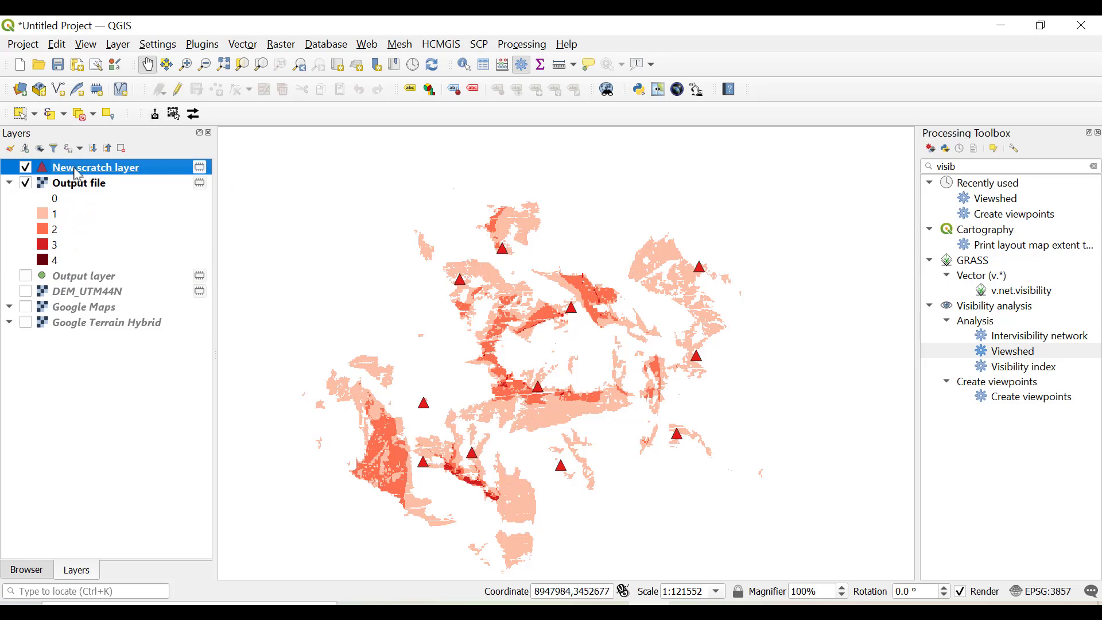
Recolour the New scratch layer's triangle markers from red to a slightly toned-down yellow.
double_click(77, 171)
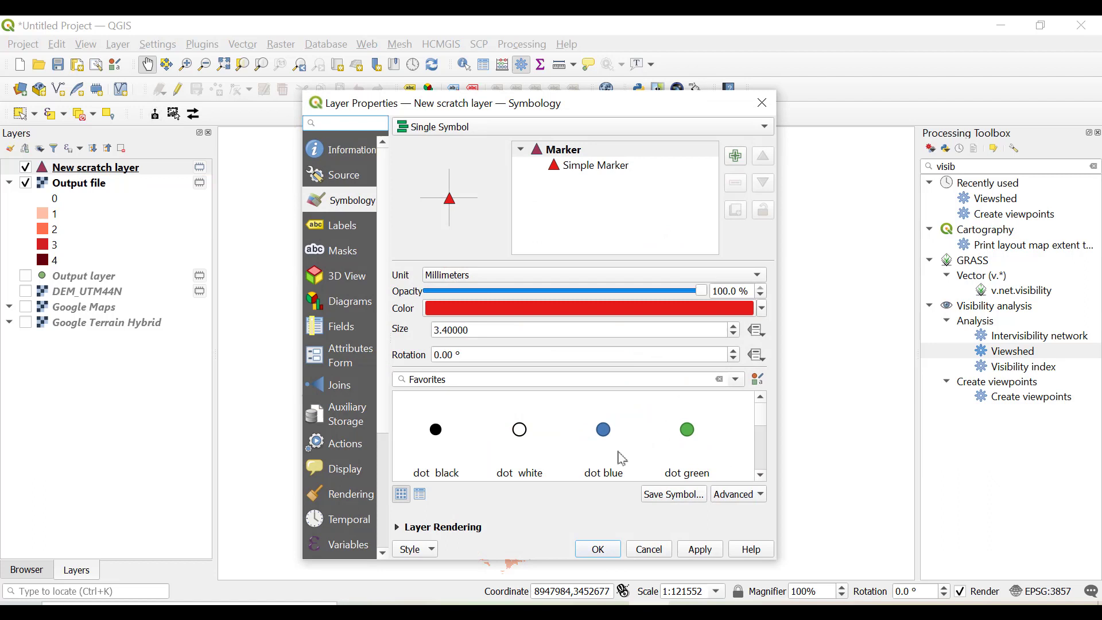
click(762, 310)
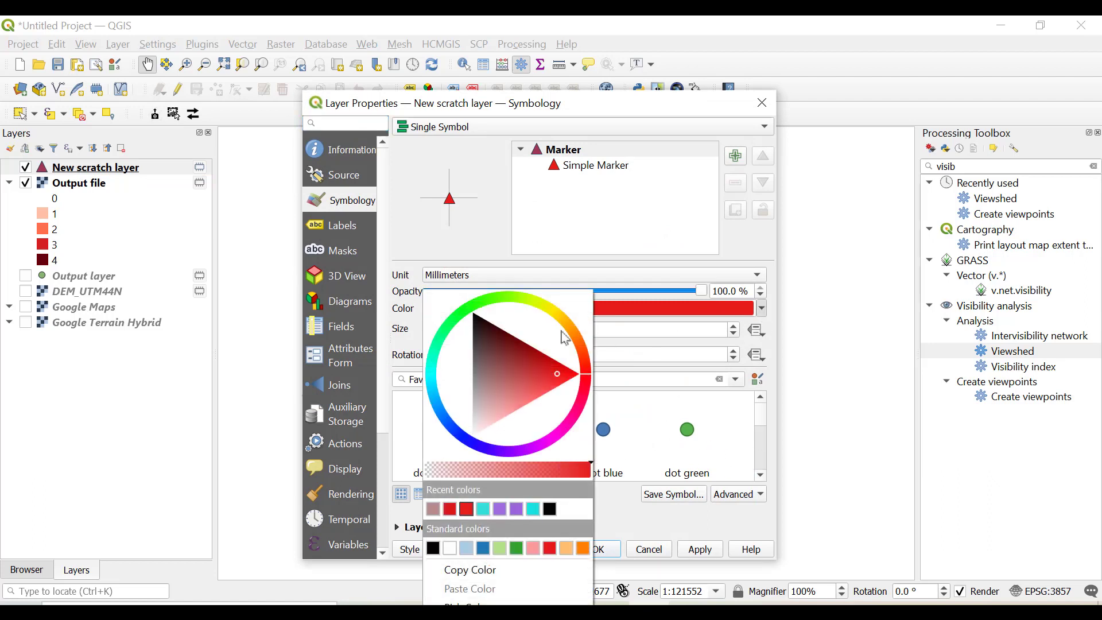
click(554, 319)
drag(540, 339, 529, 350)
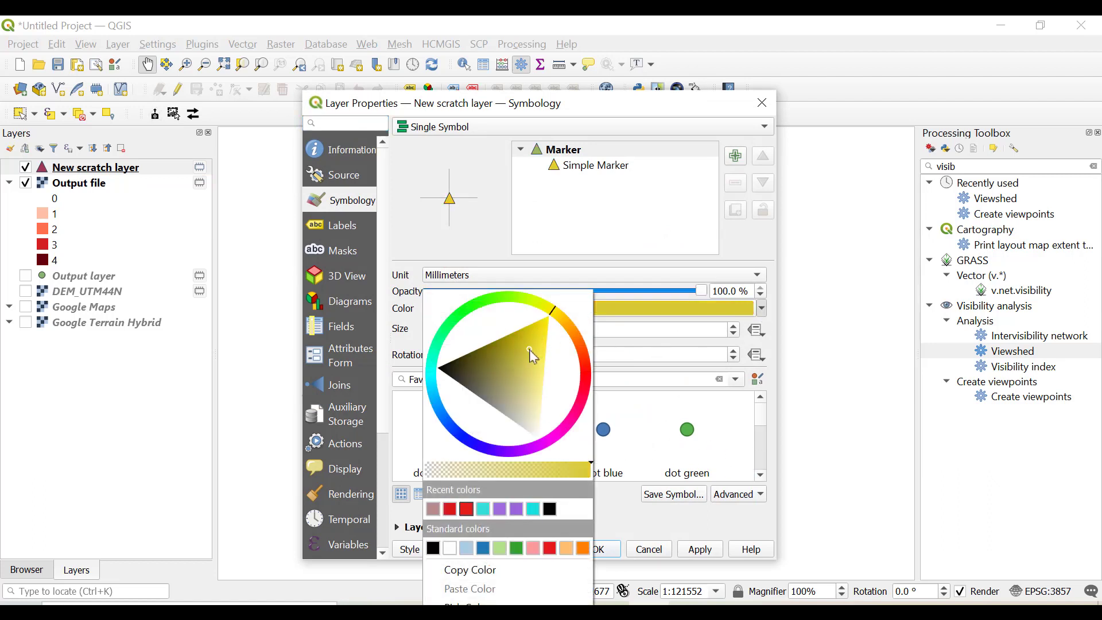
click(701, 556)
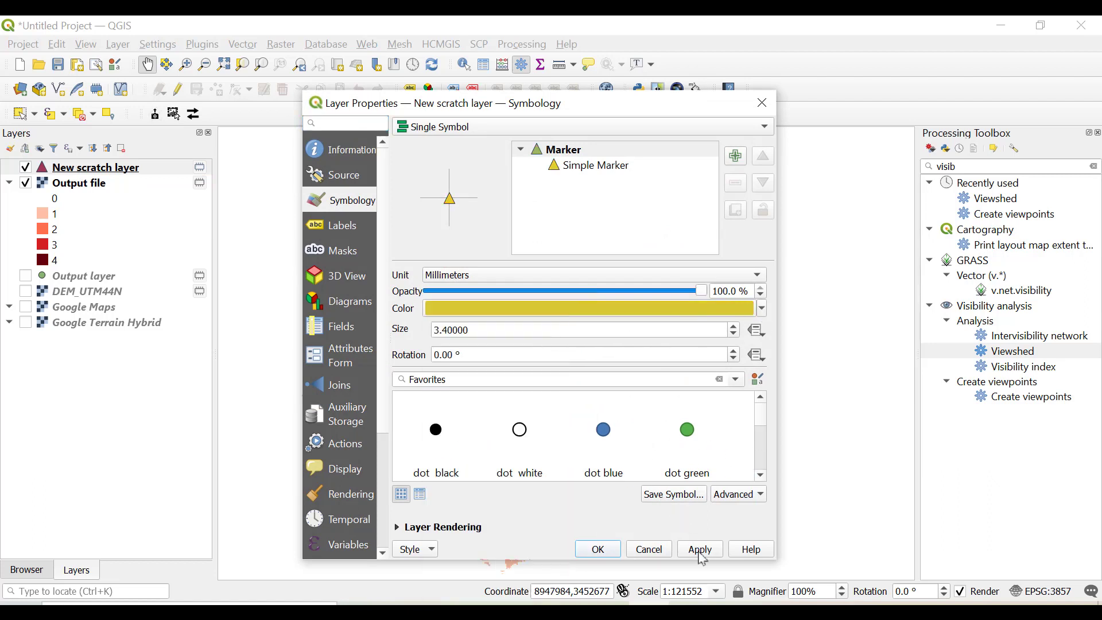
click(585, 554)
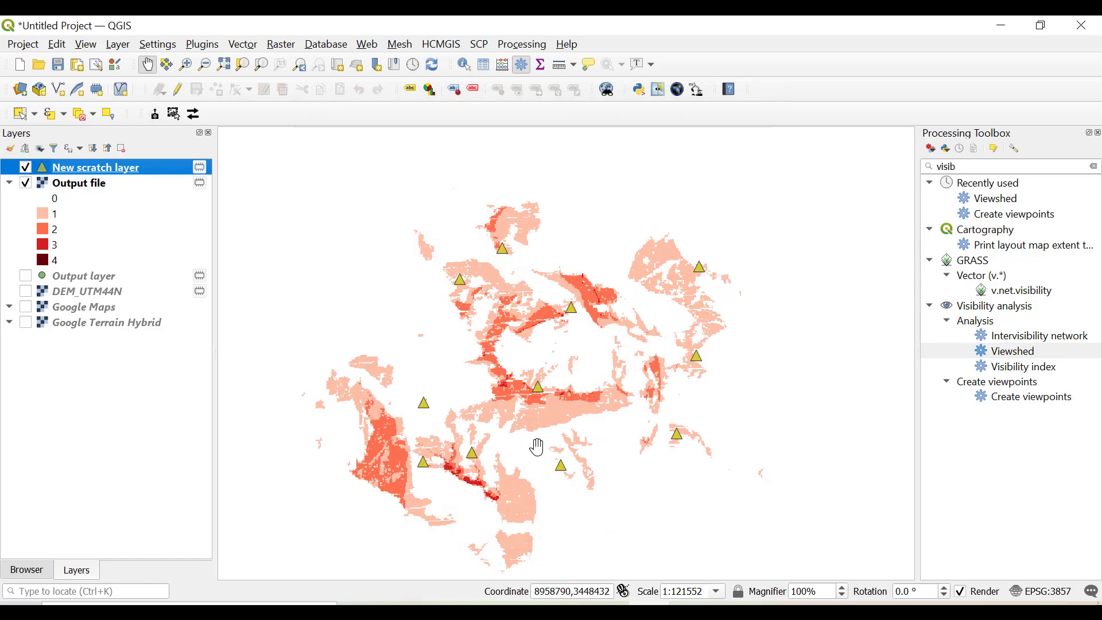
Zoom in and pan the map onto the central viewshed ridge around the triangles.
scroll(467, 486, up, 1)
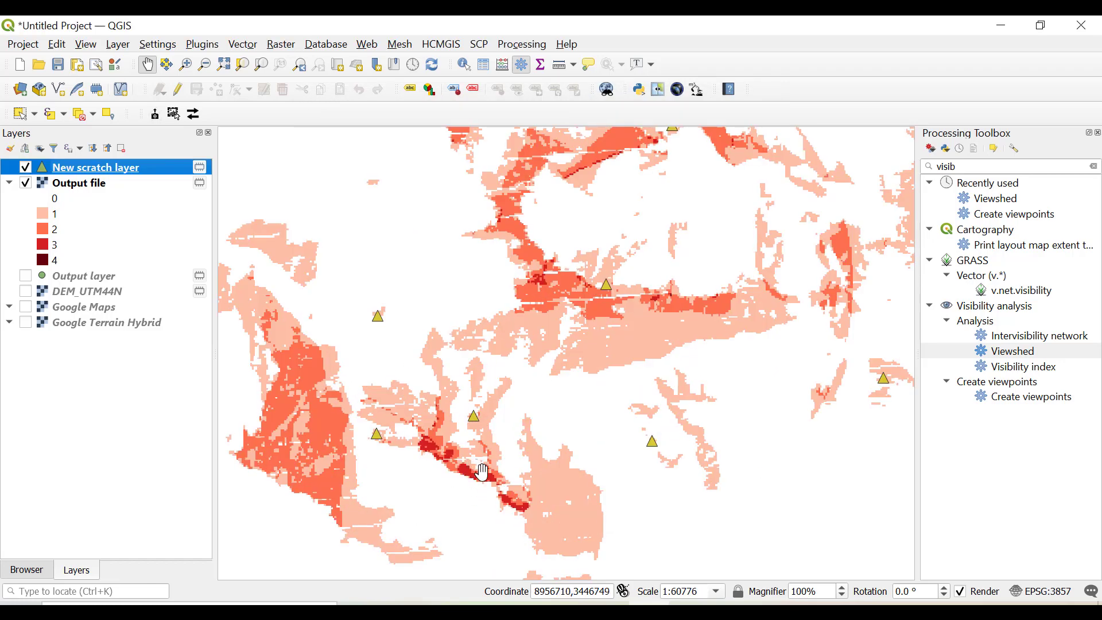
scroll(483, 473, down, 1)
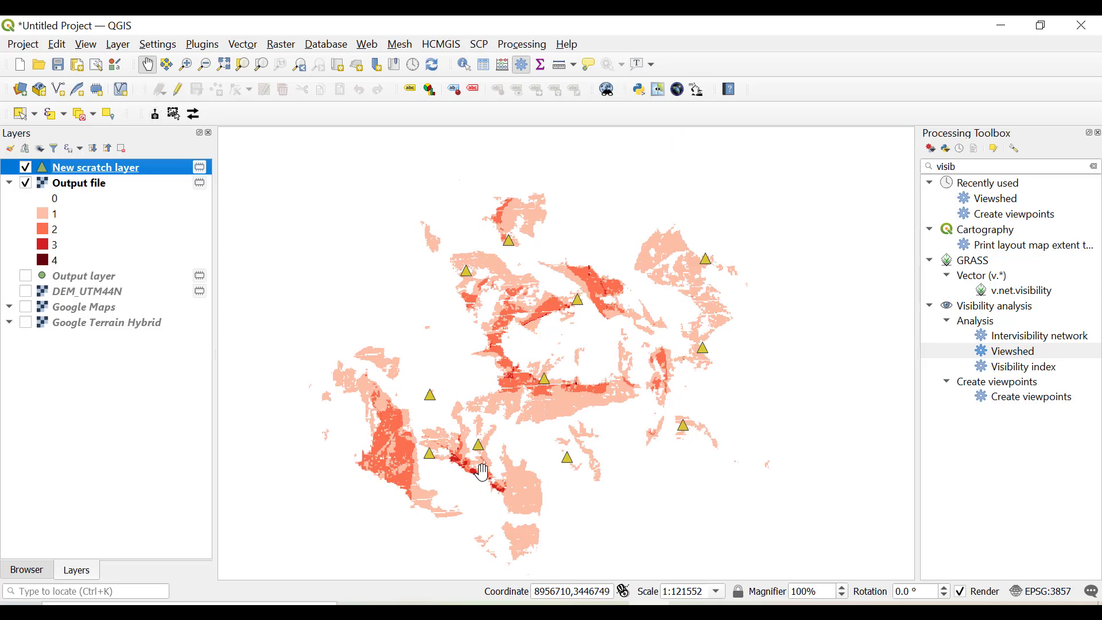
scroll(483, 472, up, 1)
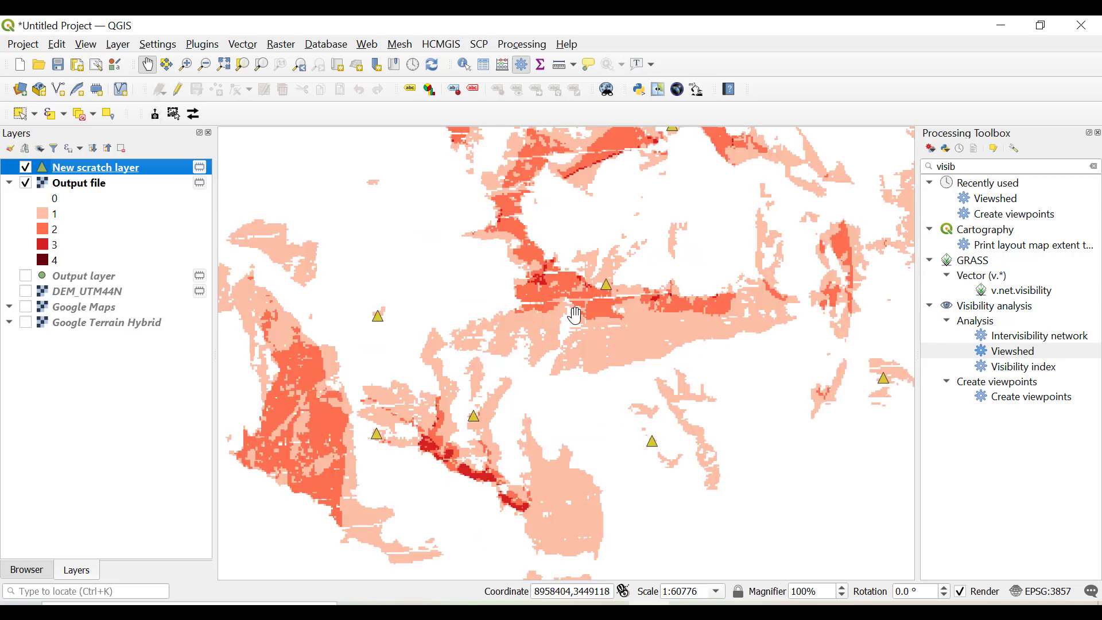
drag(568, 202, 558, 300)
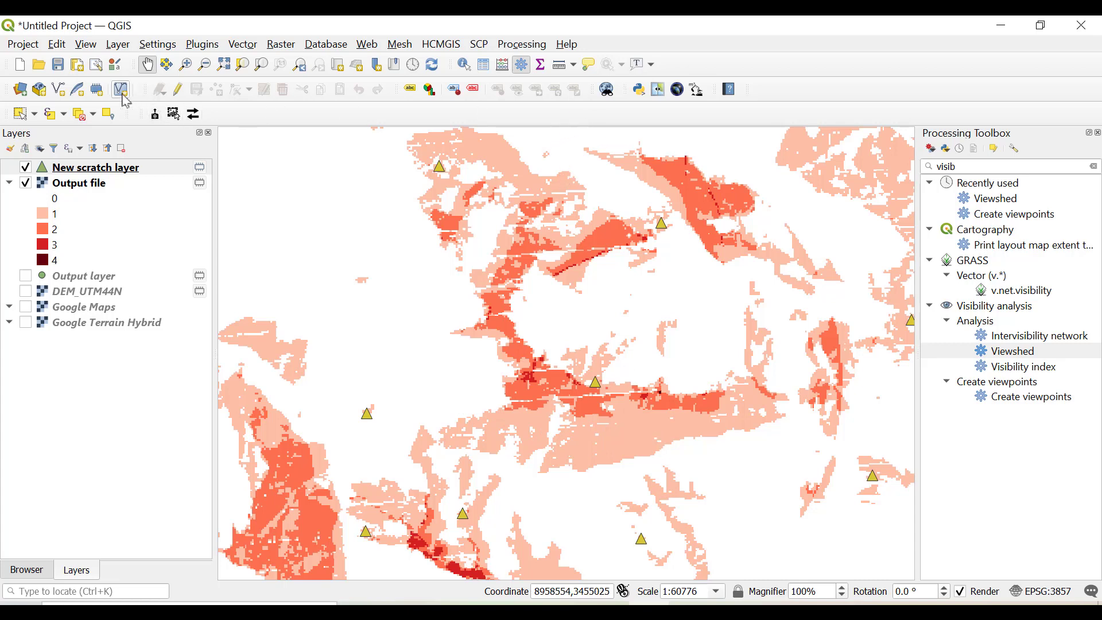
Identify the viewshed raster near the central triangle, reading Output file Band 1 as 0.
click(465, 64)
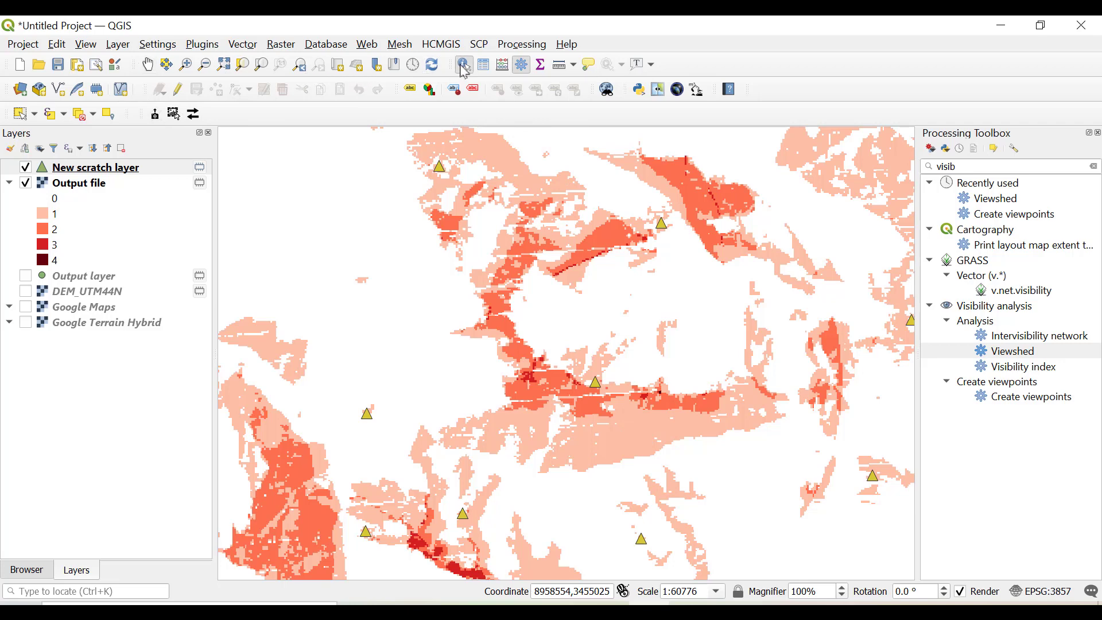
click(643, 443)
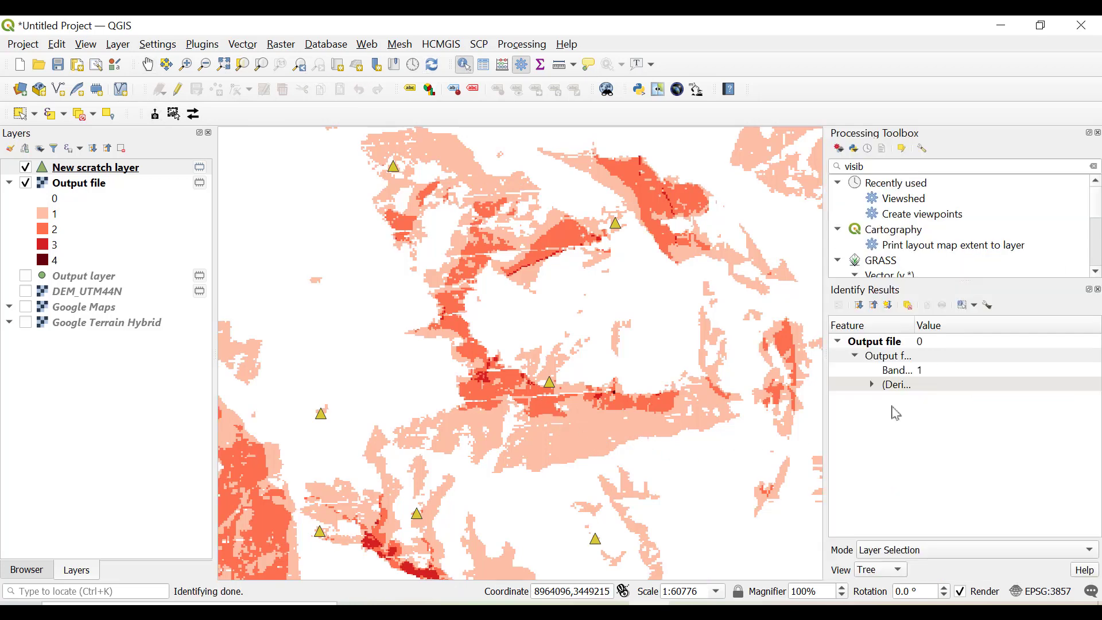